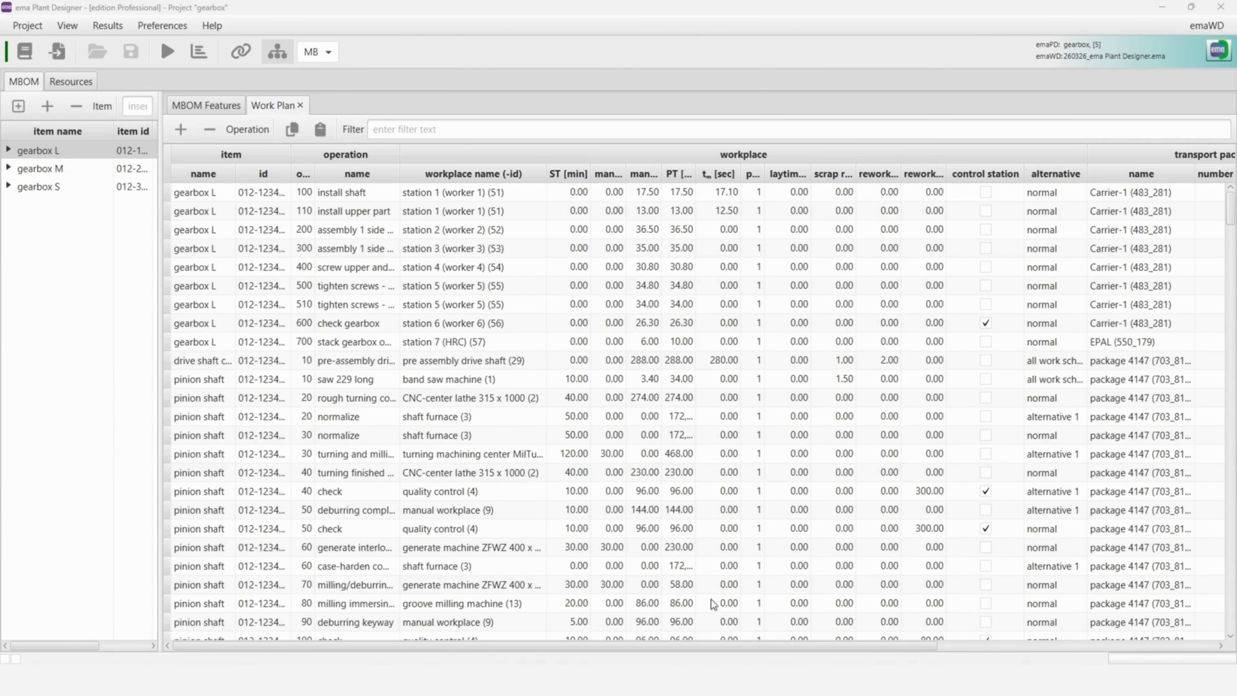
# - Examine the transport equipment assignments of the operations in the gearbox work plan
pyautogui.moveTo(725, 647); pyautogui.dragTo(1002, 642)
pyautogui.scroll(-10, 1094, 288)
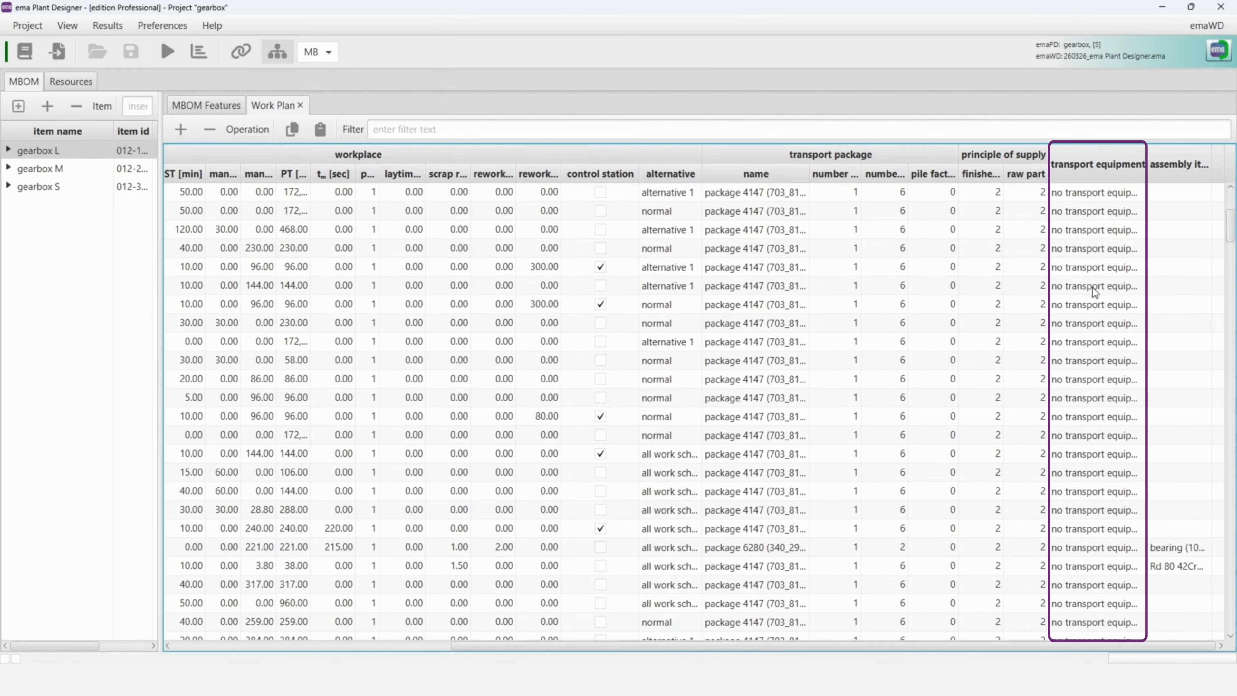
pyautogui.scroll(-7, 1100, 295)
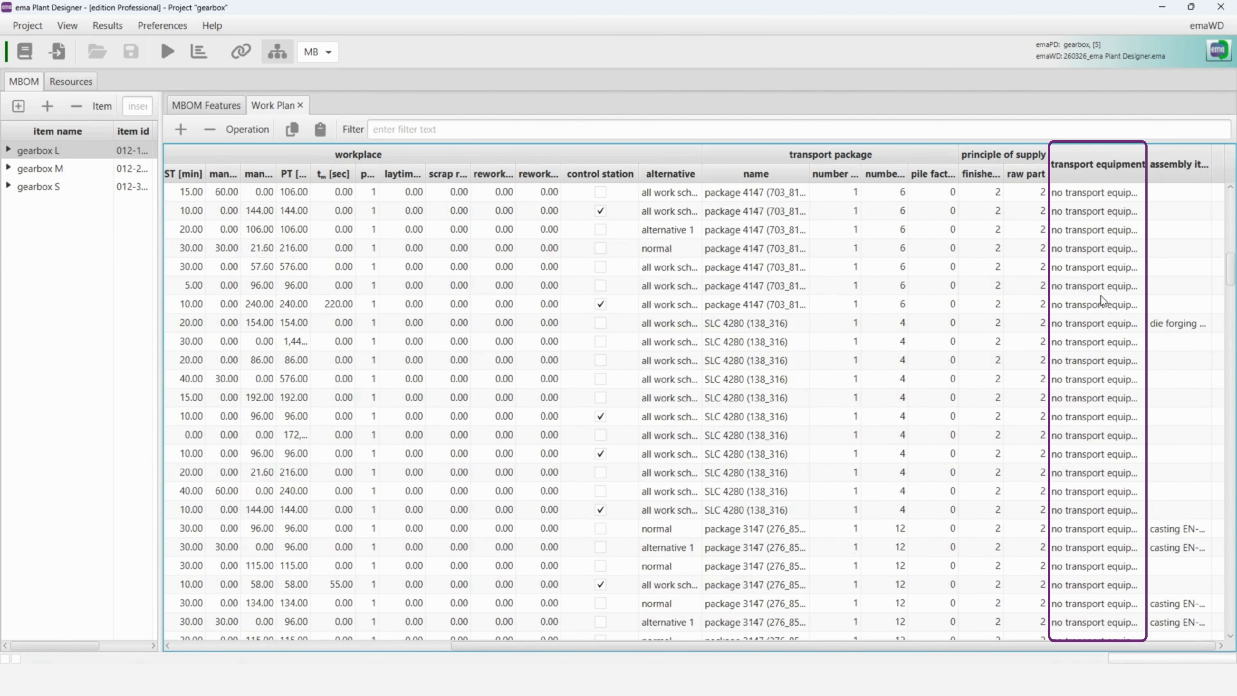
pyautogui.scroll(12, 1102, 303)
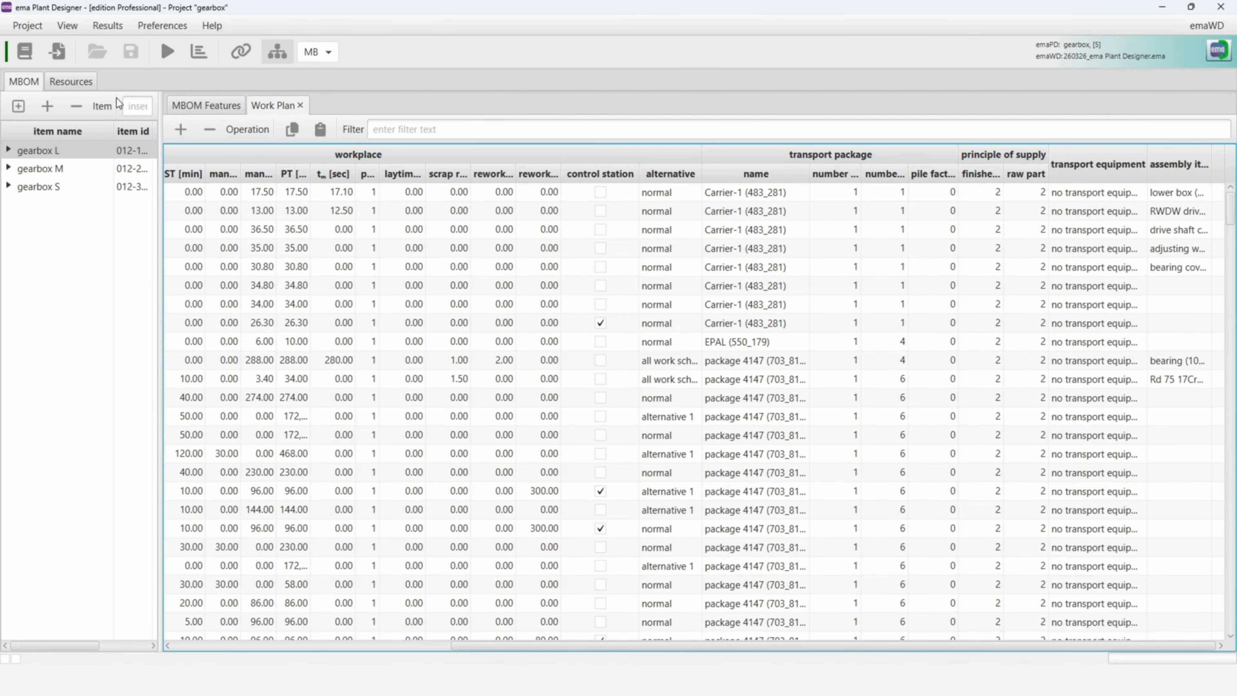
# - Check the resources' distance table between workplaces or storages and hide it again
pyautogui.click(69, 82)
pyautogui.click(1184, 394)
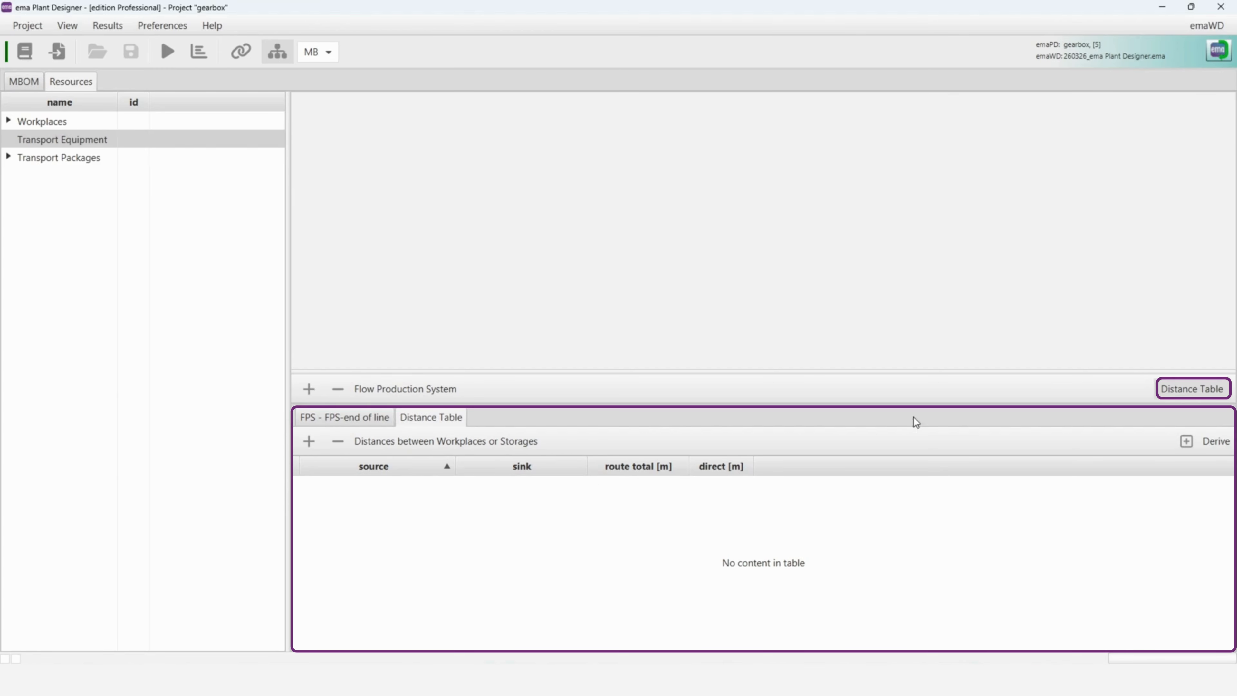
pyautogui.click(1190, 390)
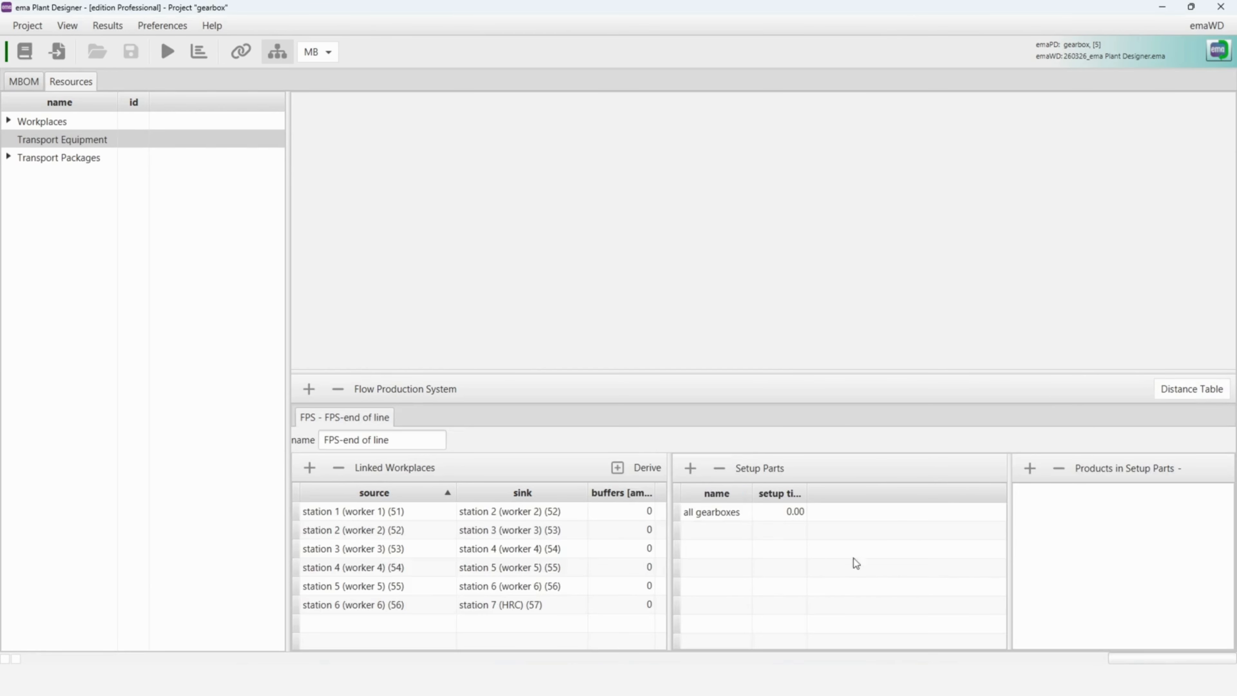
# - Switch to ema Work Designer and send the factory layout data to ema Plant Designer
pyautogui.click(630, 639)
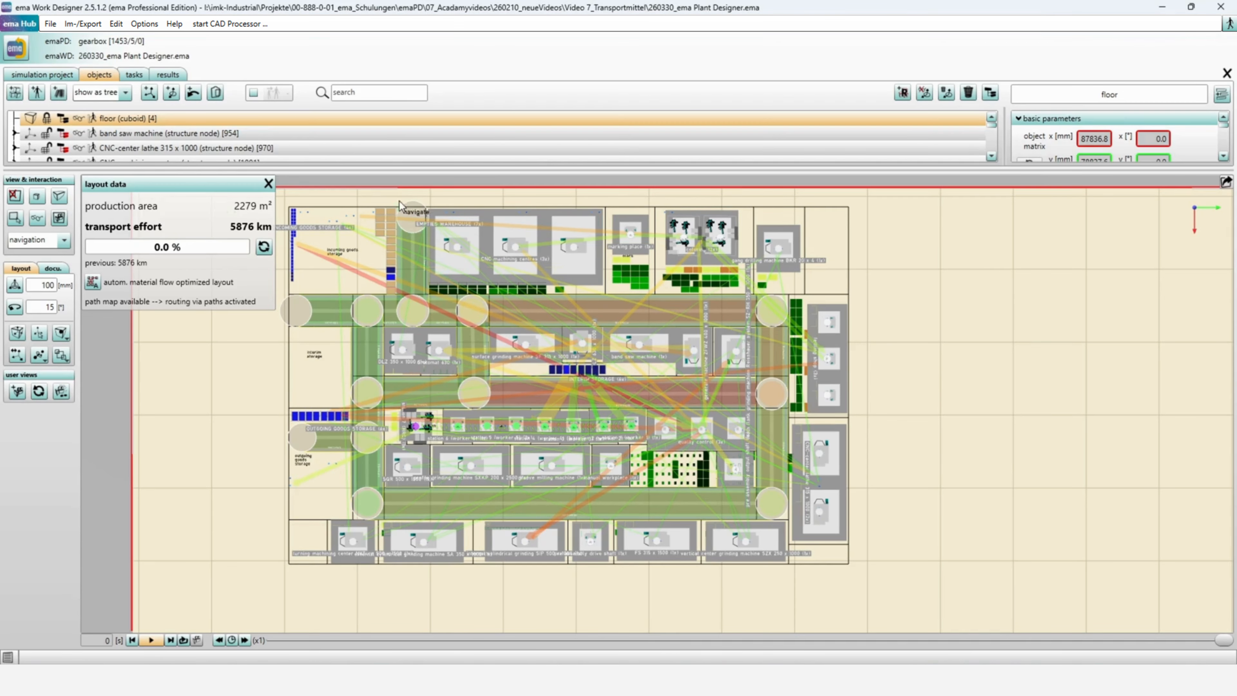
pyautogui.moveTo(401, 168); pyautogui.dragTo(407, 90)
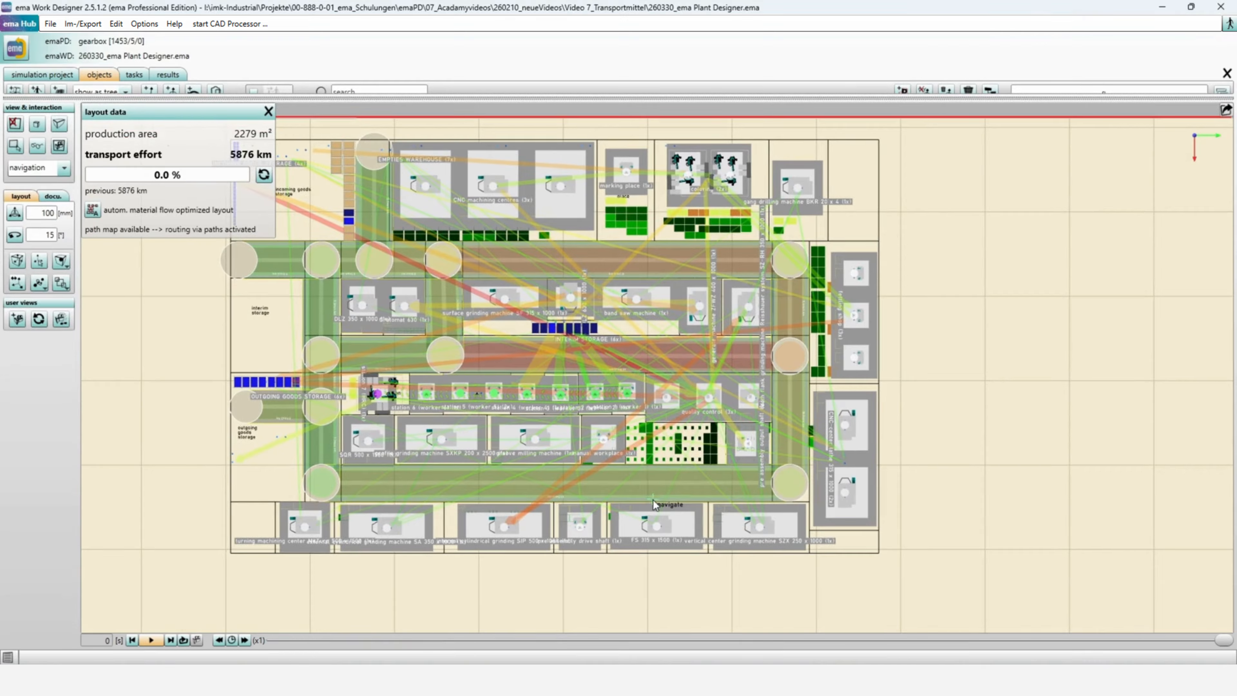
pyautogui.moveTo(665, 478); pyautogui.dragTo(711, 525)
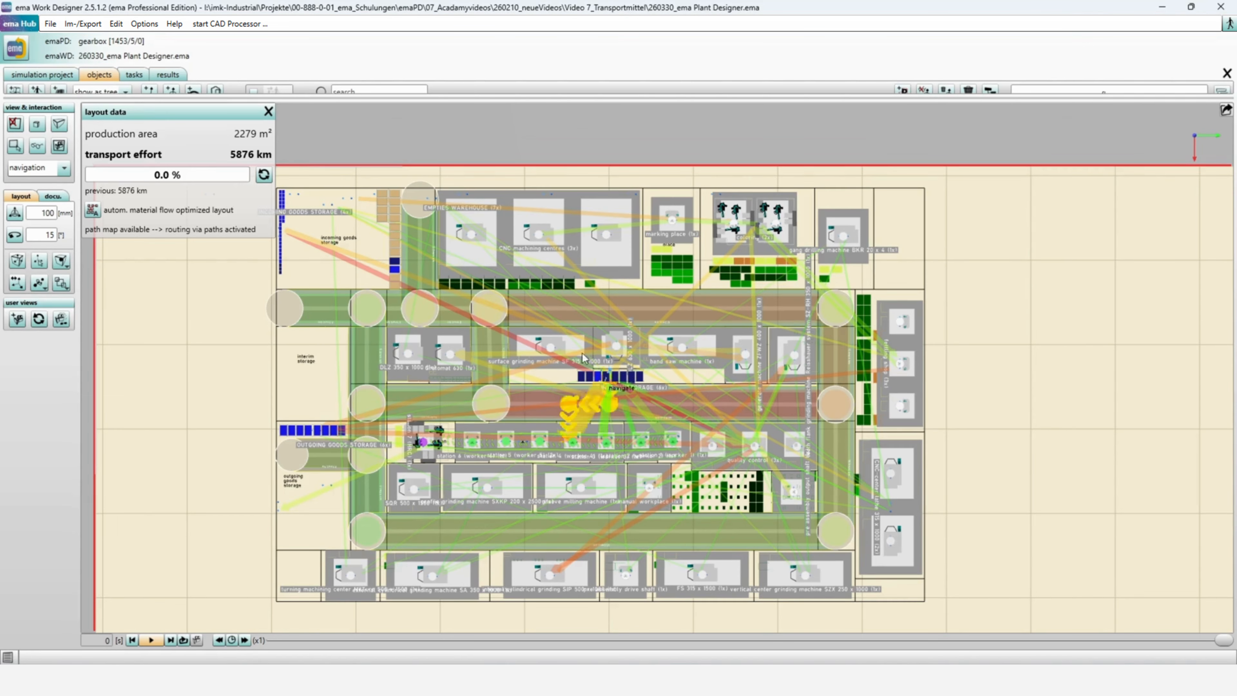
pyautogui.click(24, 51)
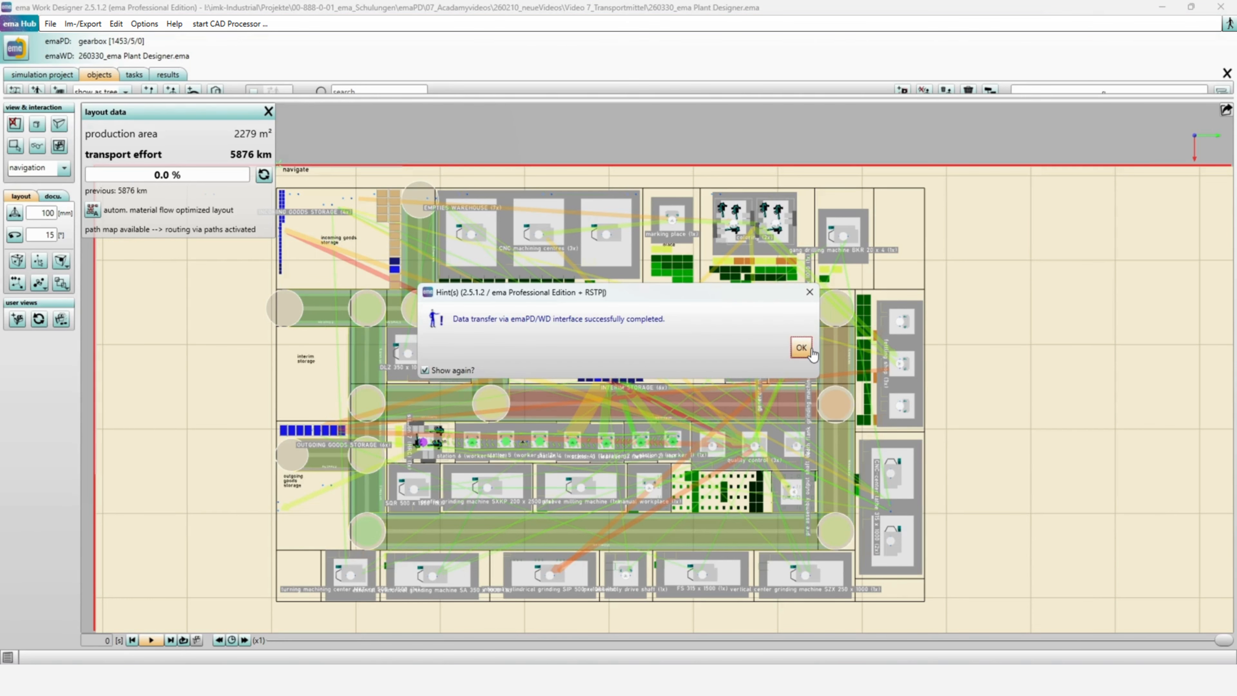
pyautogui.click(802, 347)
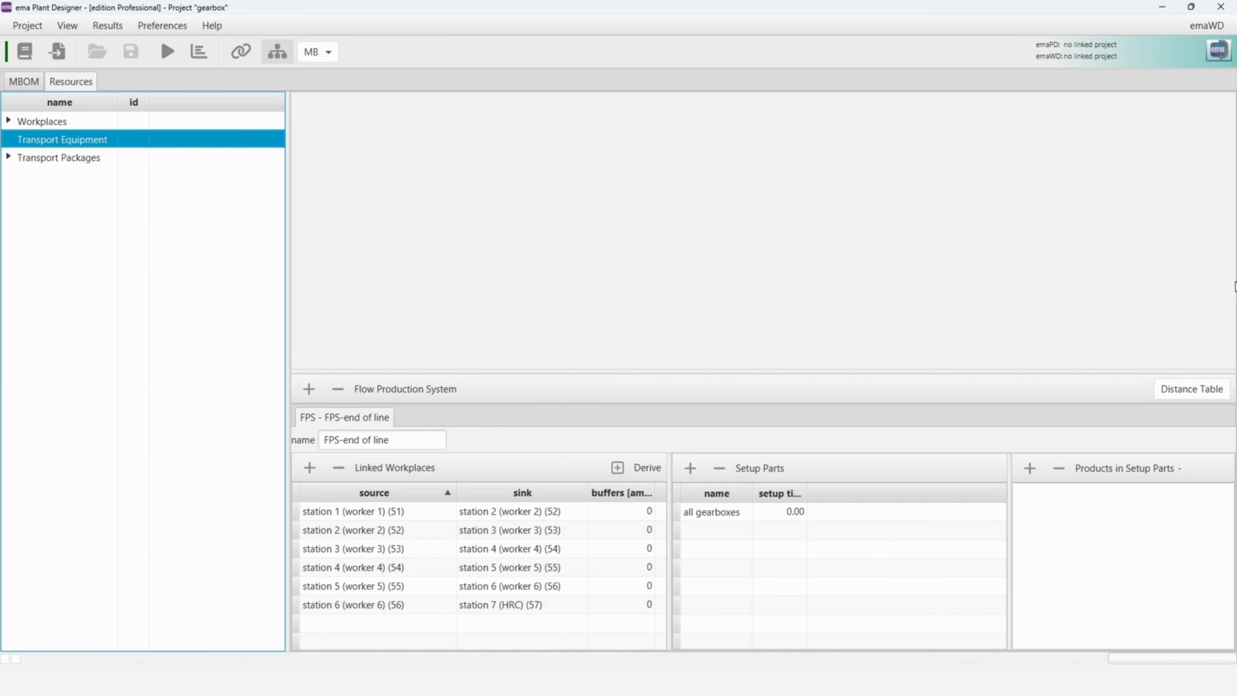
# - Show the distance table in ema Plant Designer and examine the total route and direct distances between workplaces and storages
pyautogui.click(1197, 389)
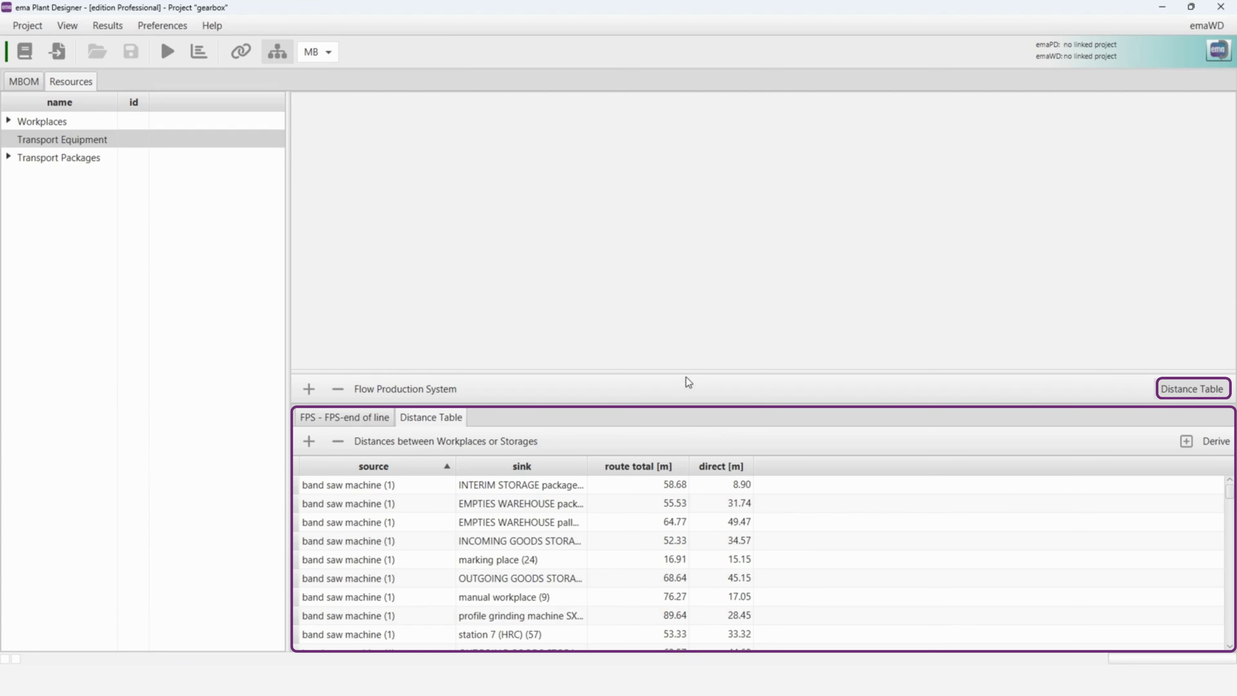
pyautogui.moveTo(688, 370); pyautogui.dragTo(692, 242)
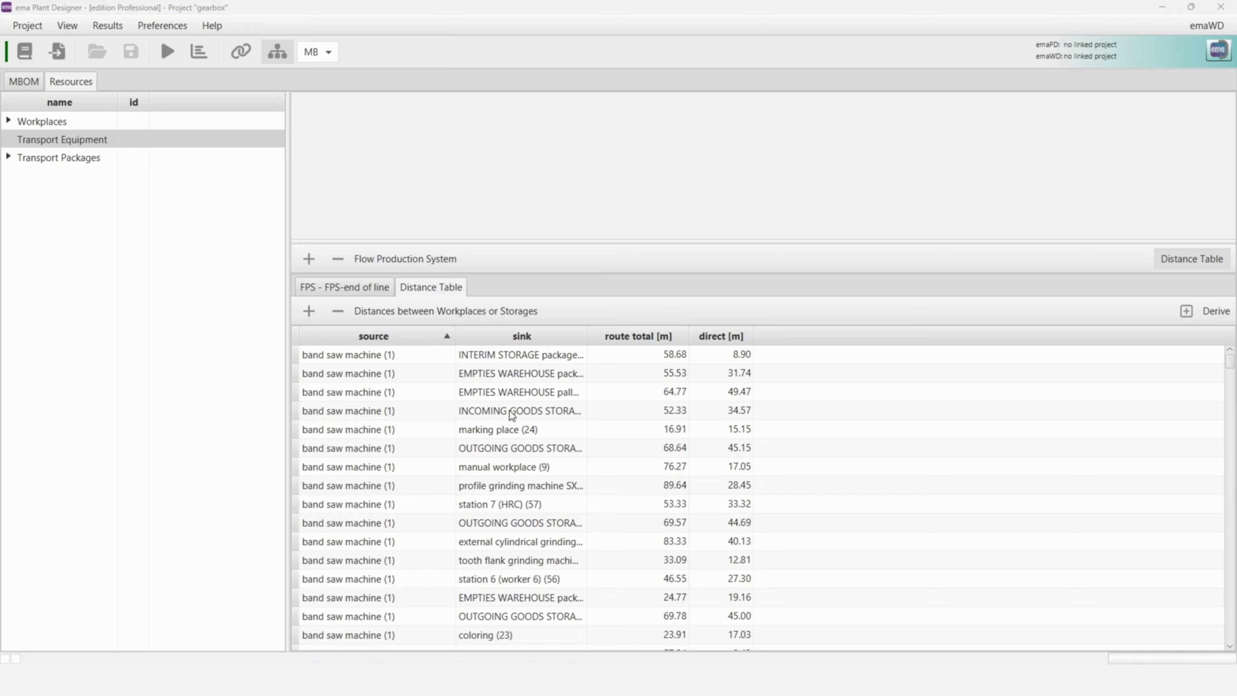
pyautogui.scroll(-2, 663, 422)
pyautogui.scroll(-8, 662, 423)
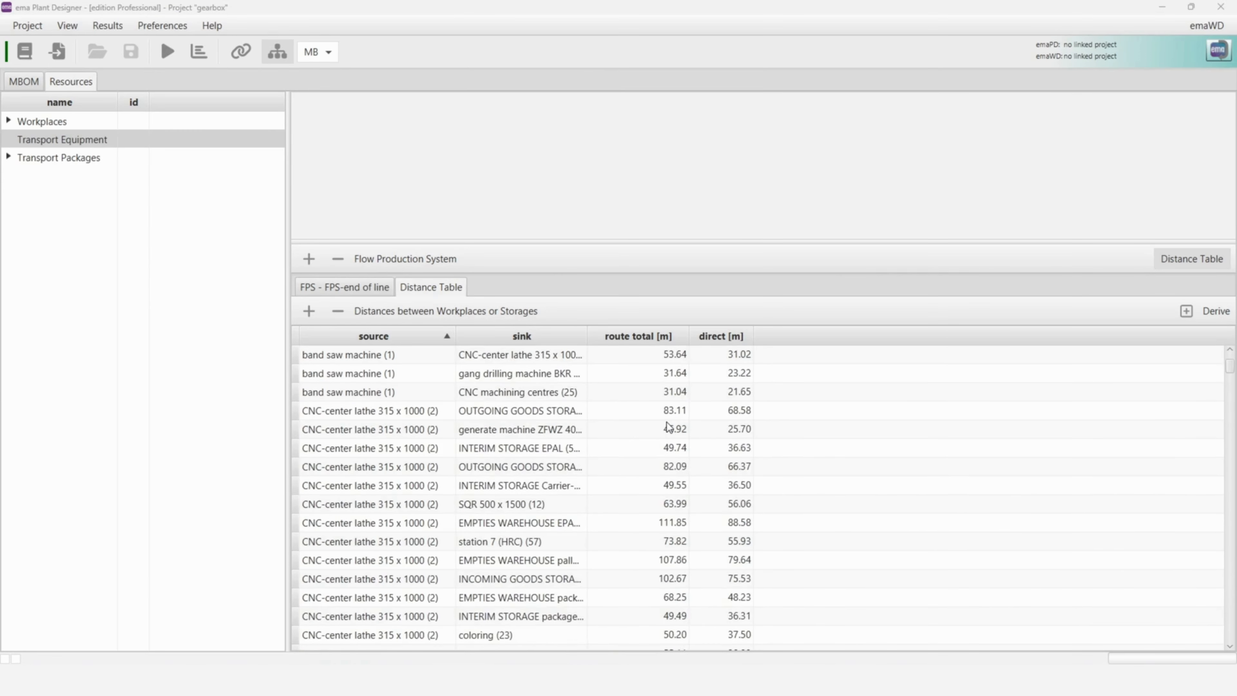
pyautogui.scroll(8, 668, 428)
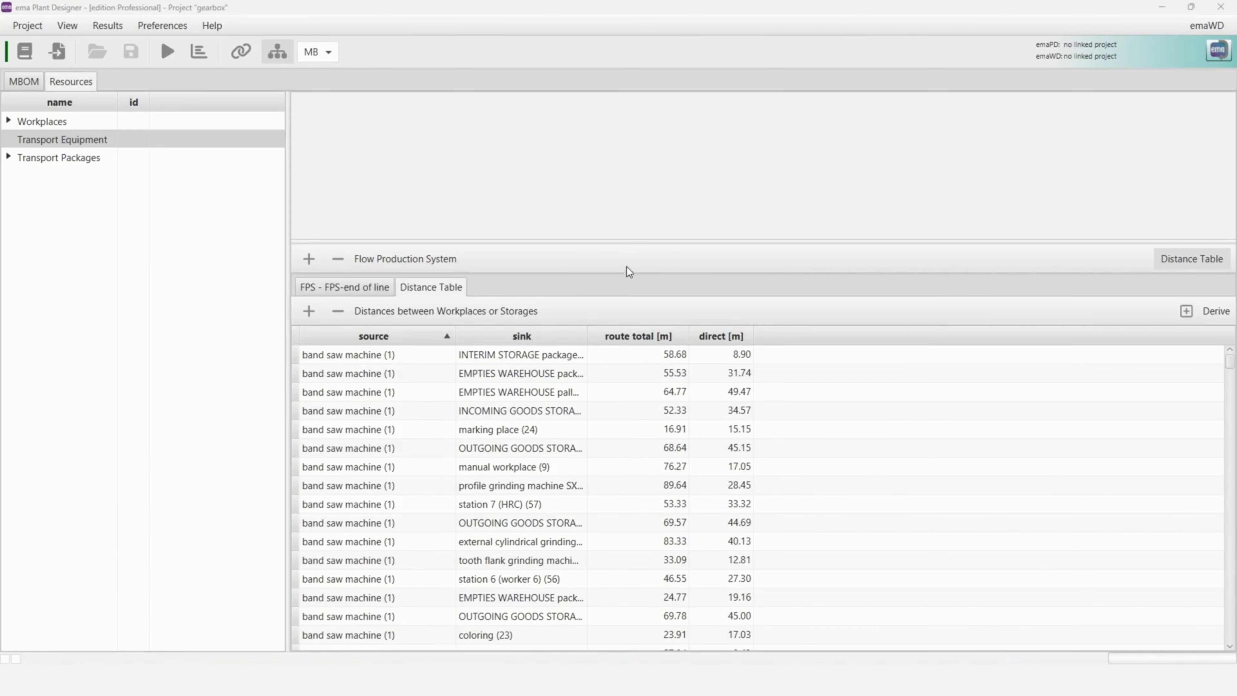
pyautogui.moveTo(625, 241); pyautogui.dragTo(630, 381)
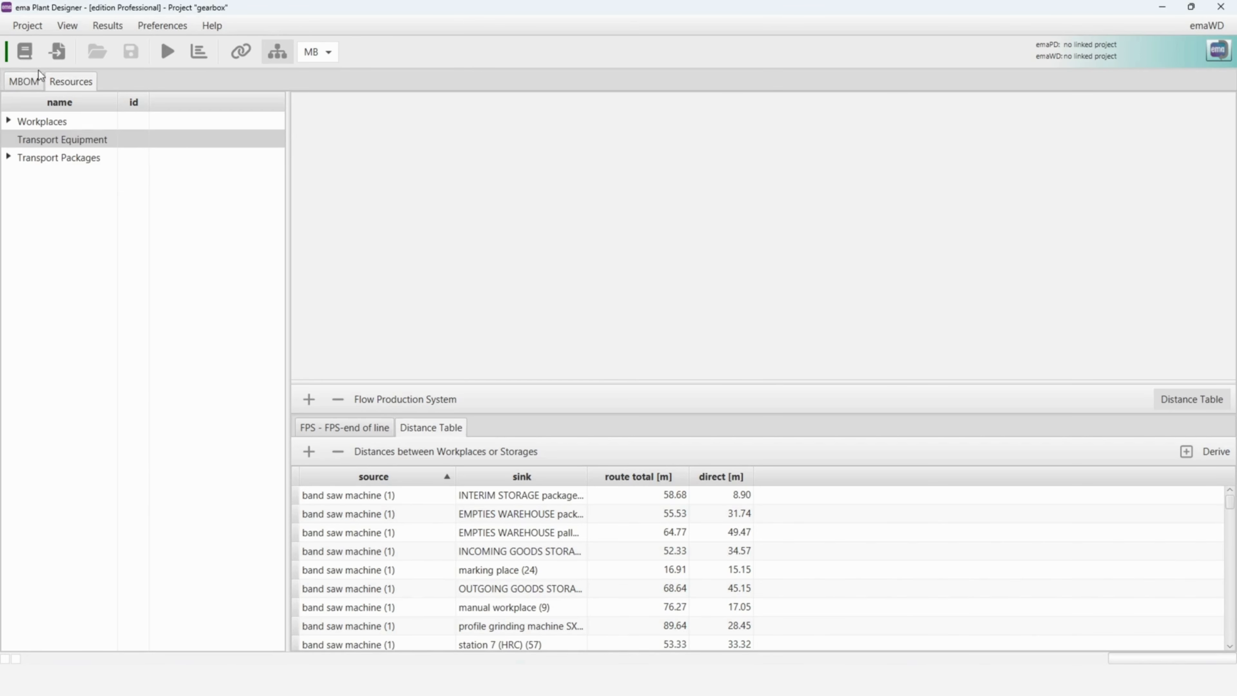
# - Add a new transport equipment element named forklift to the library
pyautogui.click(34, 58)
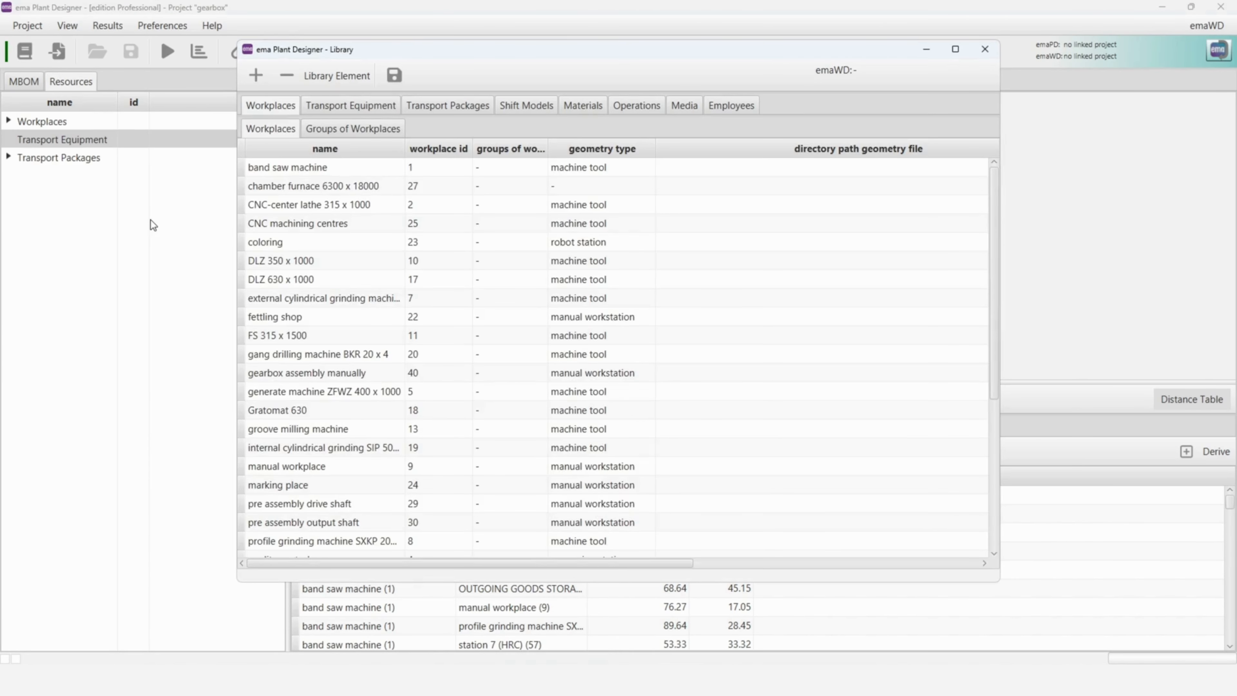
pyautogui.doubleClick(563, 49)
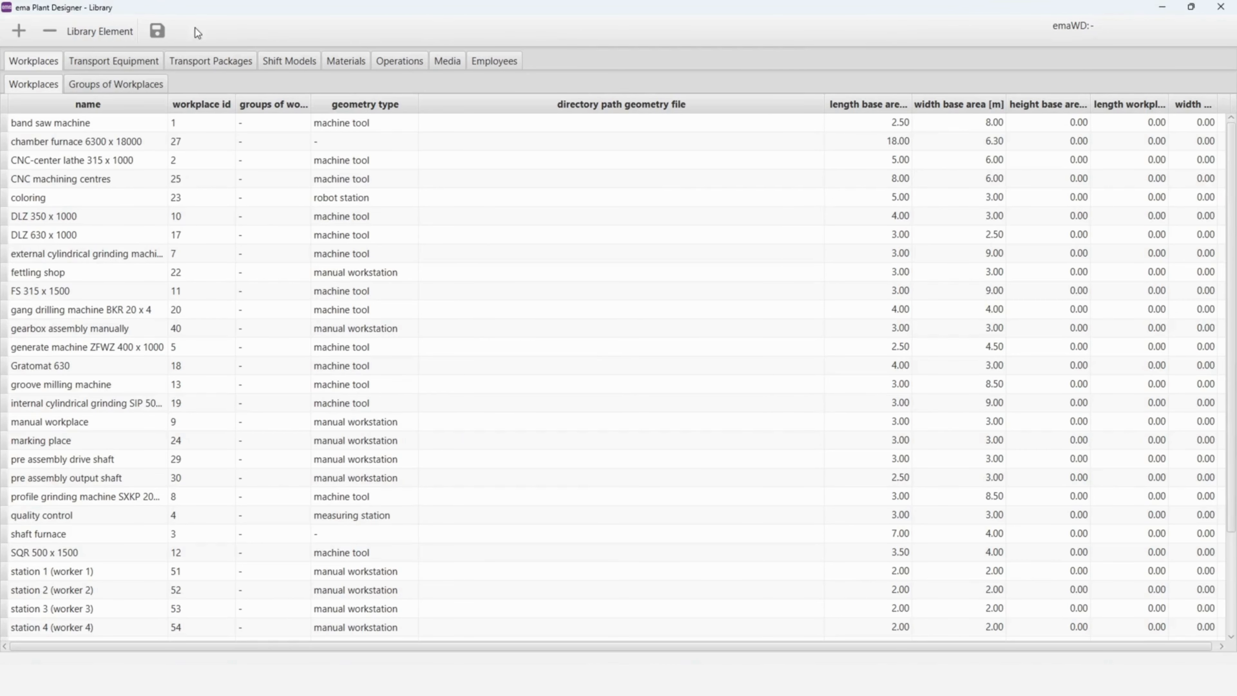
pyautogui.click(157, 64)
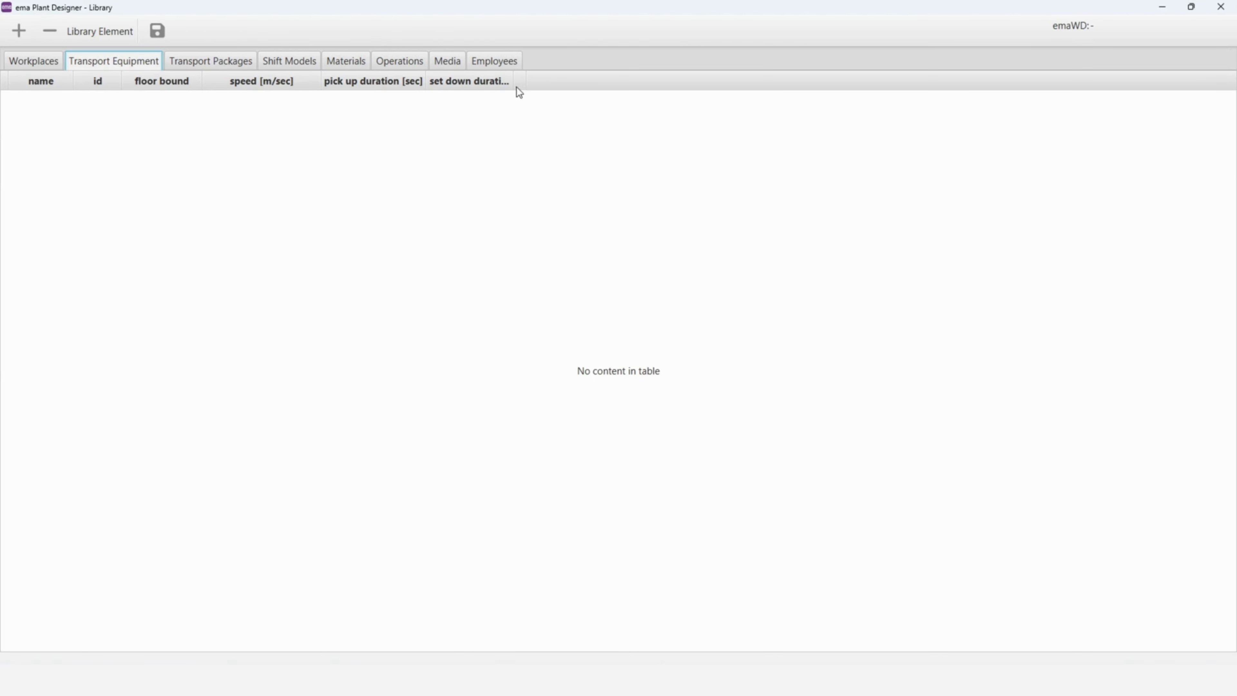
pyautogui.moveTo(513, 80); pyautogui.dragTo(569, 80)
pyautogui.click(30, 37)
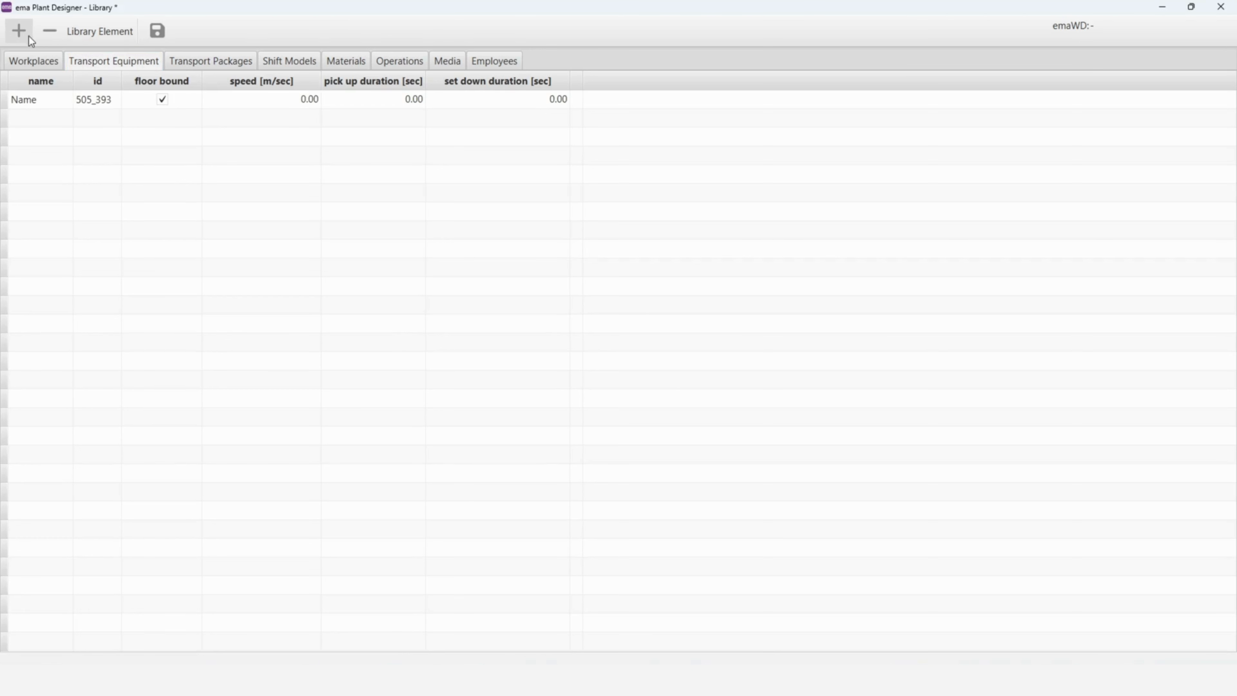
pyautogui.doubleClick(53, 103)
pyautogui.write('forklift')
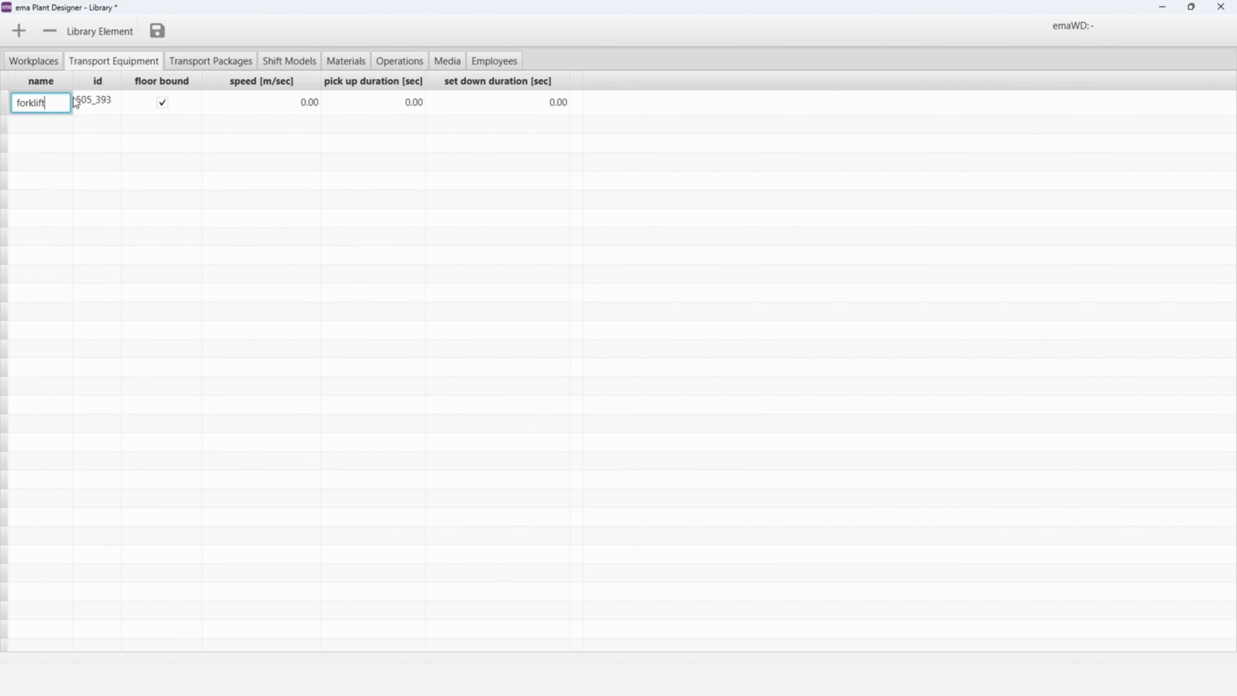
# - Set the forklift's speed to 2.14 m/sec and both its pick up and set down durations to 15 seconds
pyautogui.doubleClick(76, 101)
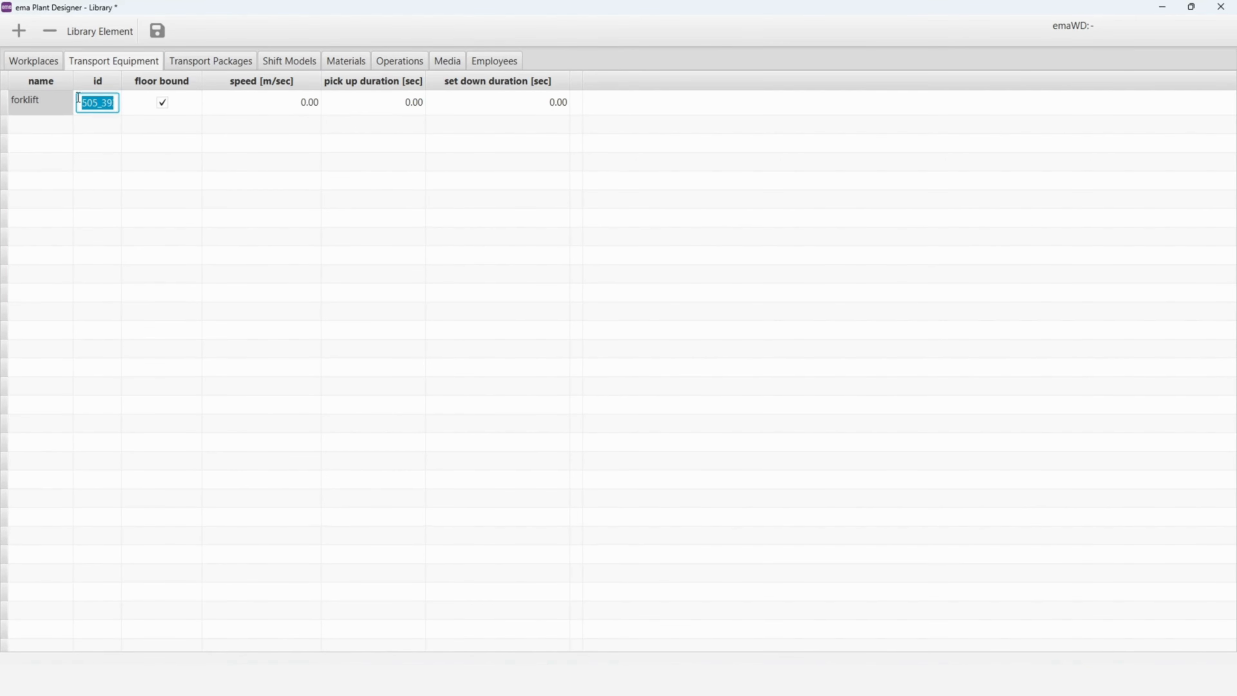
pyautogui.click(273, 105)
pyautogui.click(274, 107)
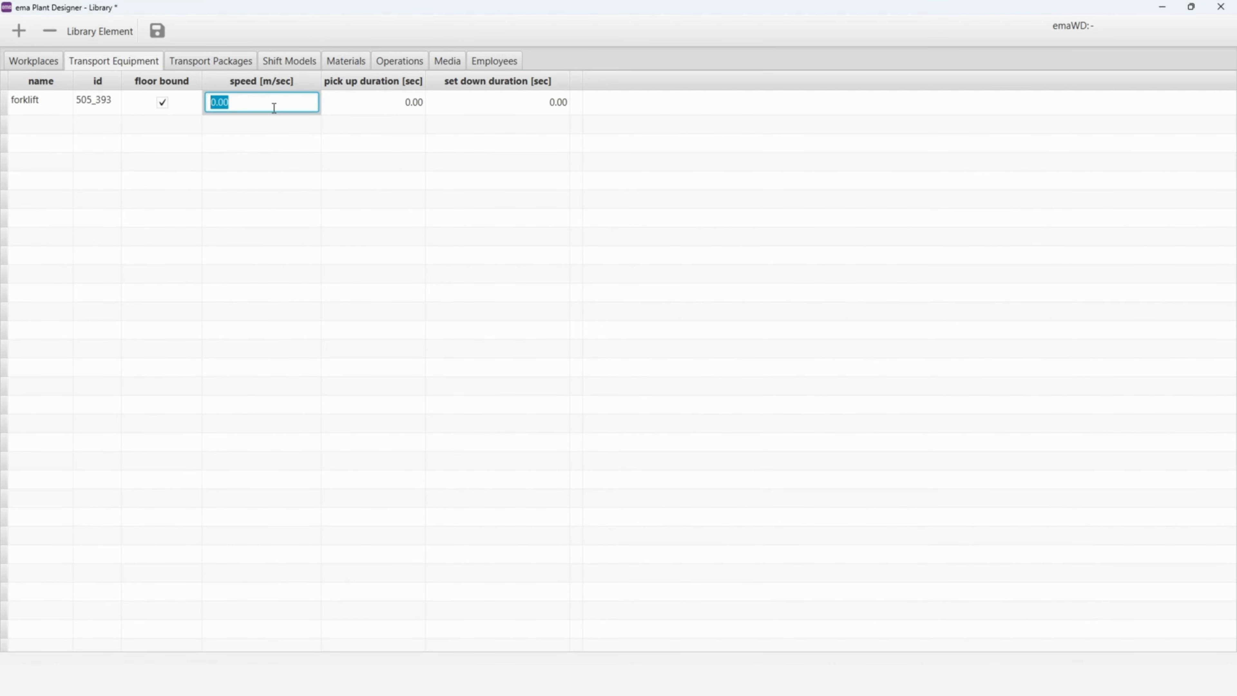
pyautogui.write('2.14')
pyautogui.press('Tab')
pyautogui.write('15')
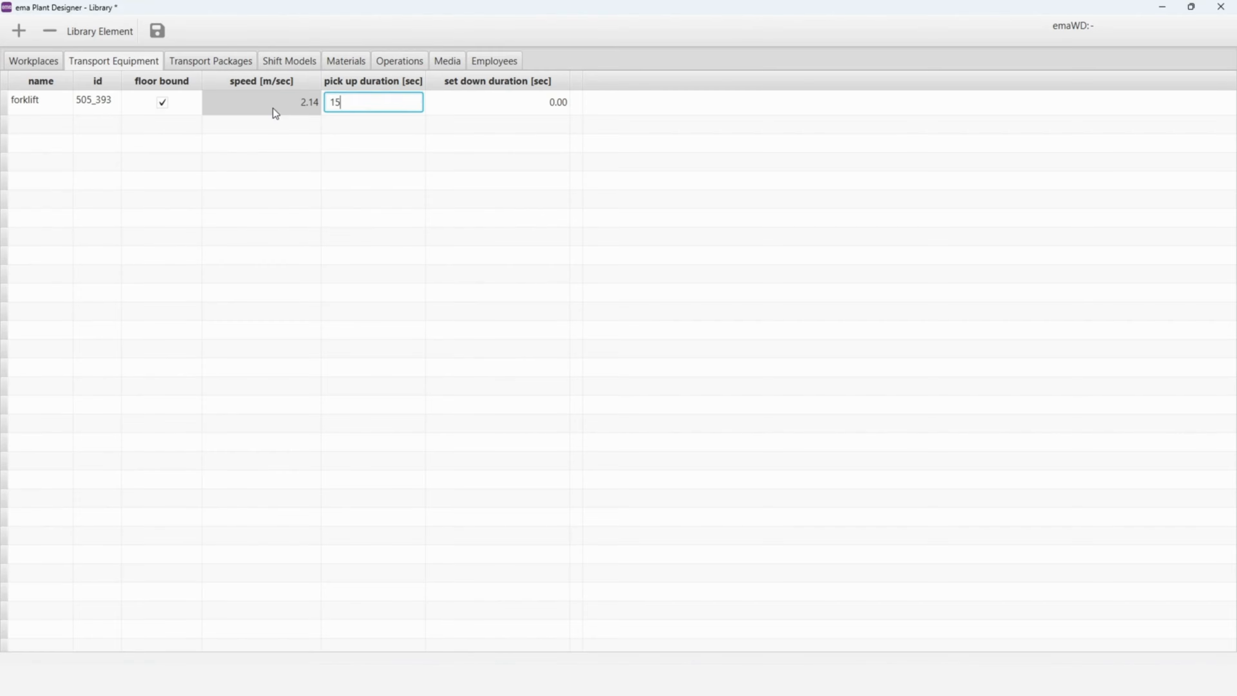
pyautogui.press('Tab')
pyautogui.write('15')
pyautogui.click(274, 104)
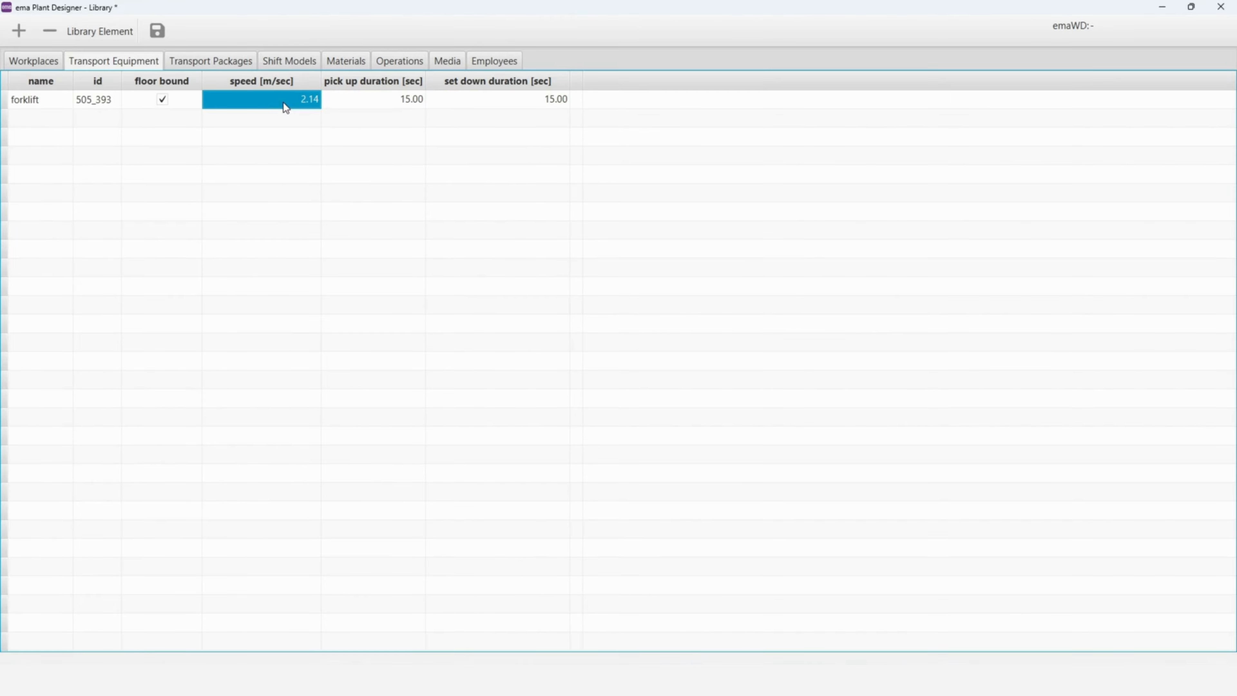
# - Assign the forklift as transport equipment to the casting EN-GJMB-350-10 material in the library
pyautogui.click(354, 62)
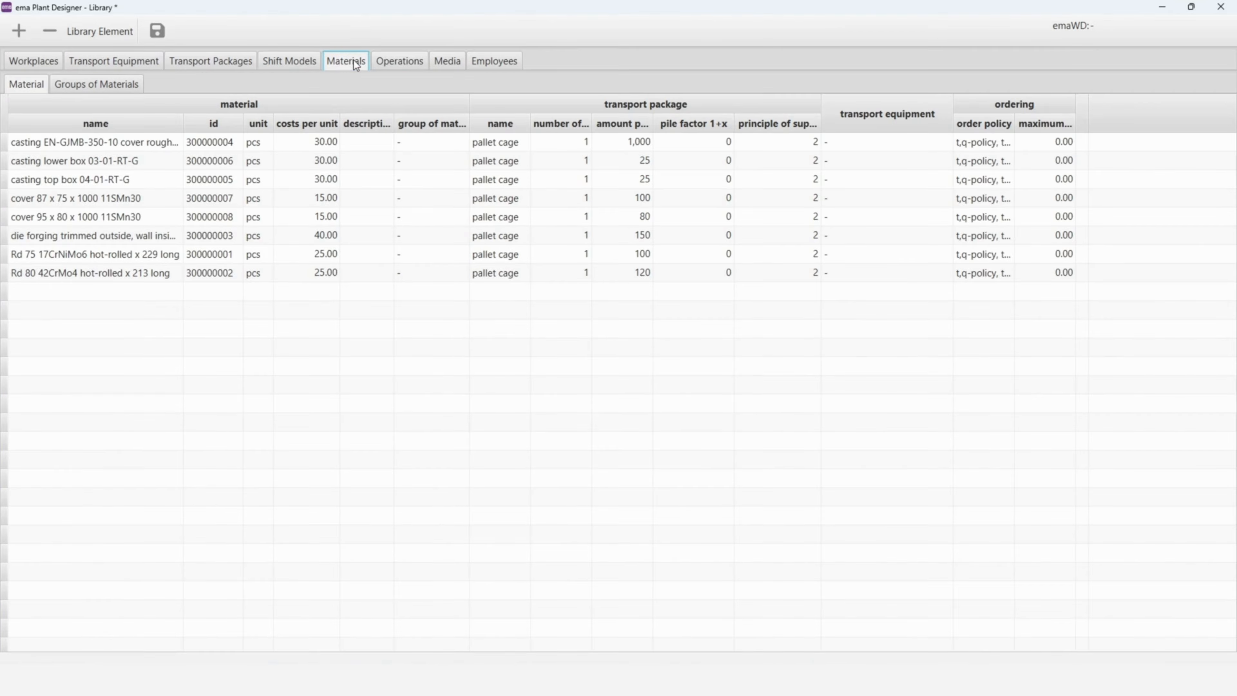
pyautogui.click(881, 139)
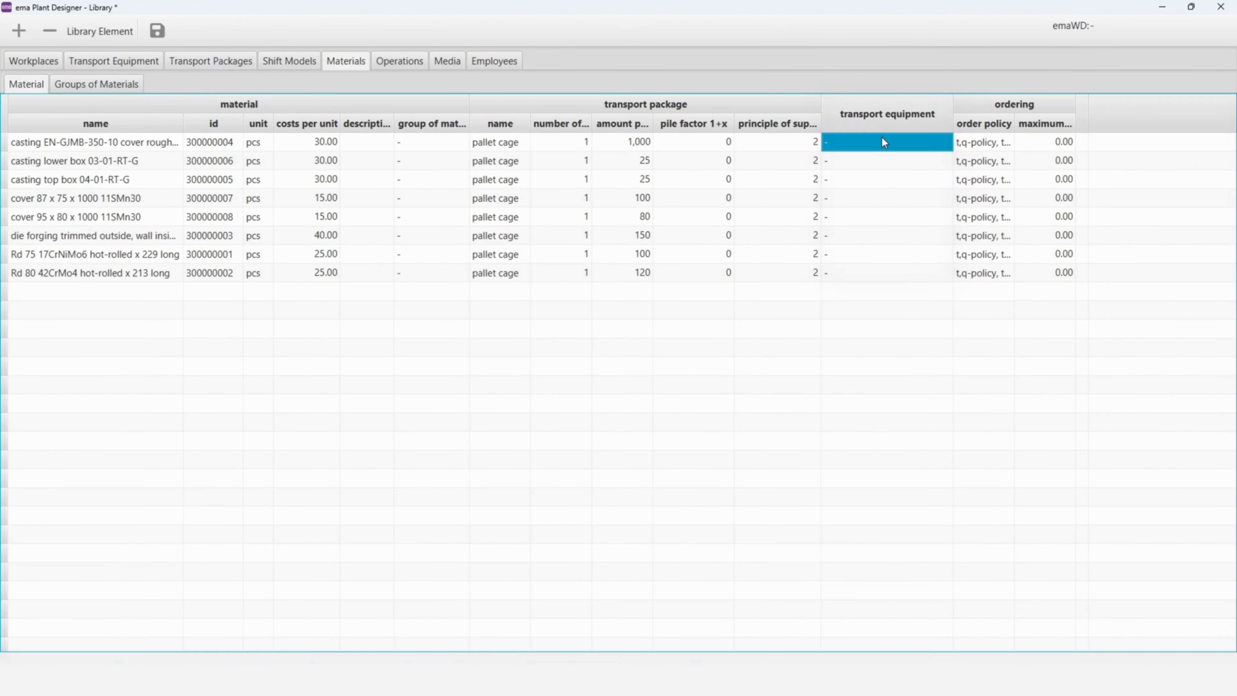
pyautogui.click(881, 139)
pyautogui.click(881, 140)
pyautogui.click(885, 185)
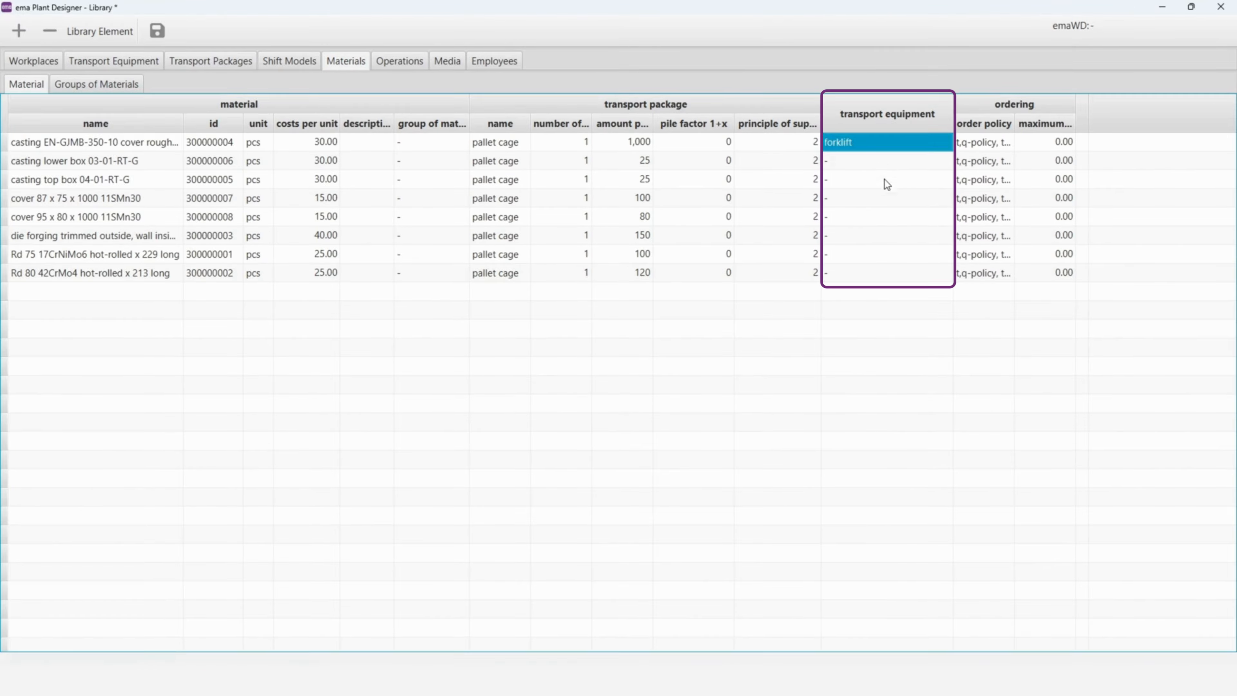
# - Copy the forklift assignment to all remaining materials, and save and close the library
pyautogui.click(882, 159)
pyautogui.click(880, 147)
pyautogui.hotkey('ctrl', 'c')
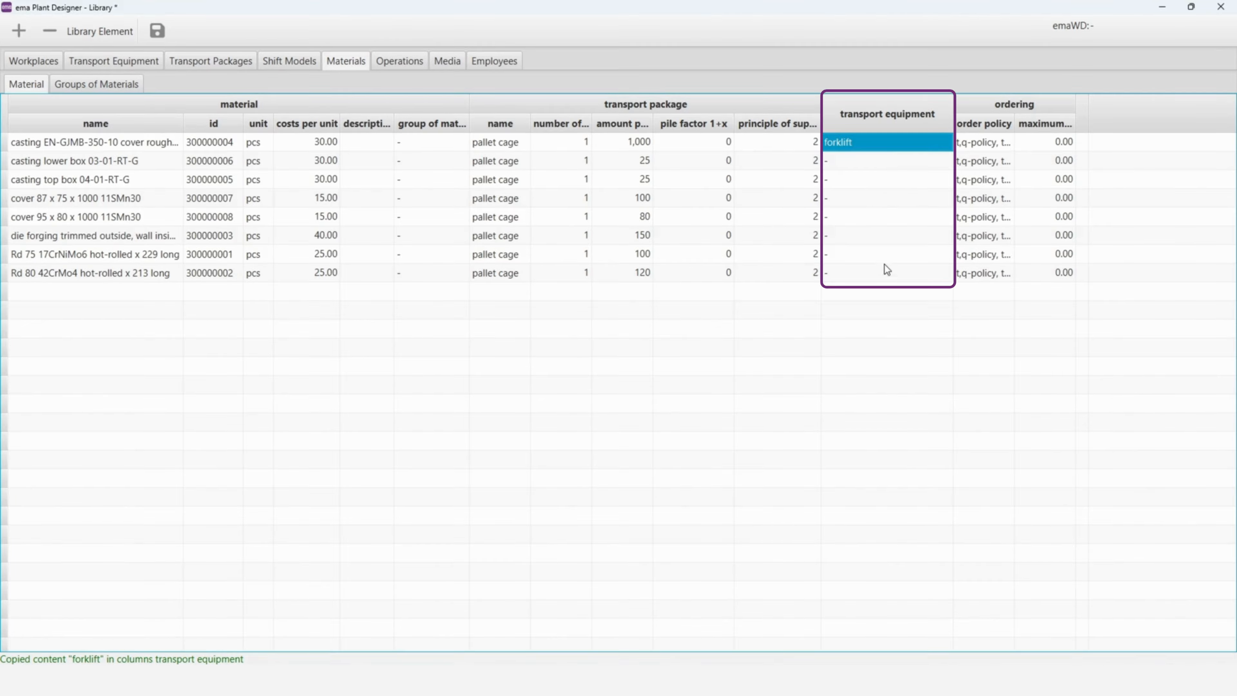
pyautogui.keyDown('shift'); pyautogui.click(886, 270); pyautogui.keyUp('shift')
pyautogui.hotkey('ctrl', 'v')
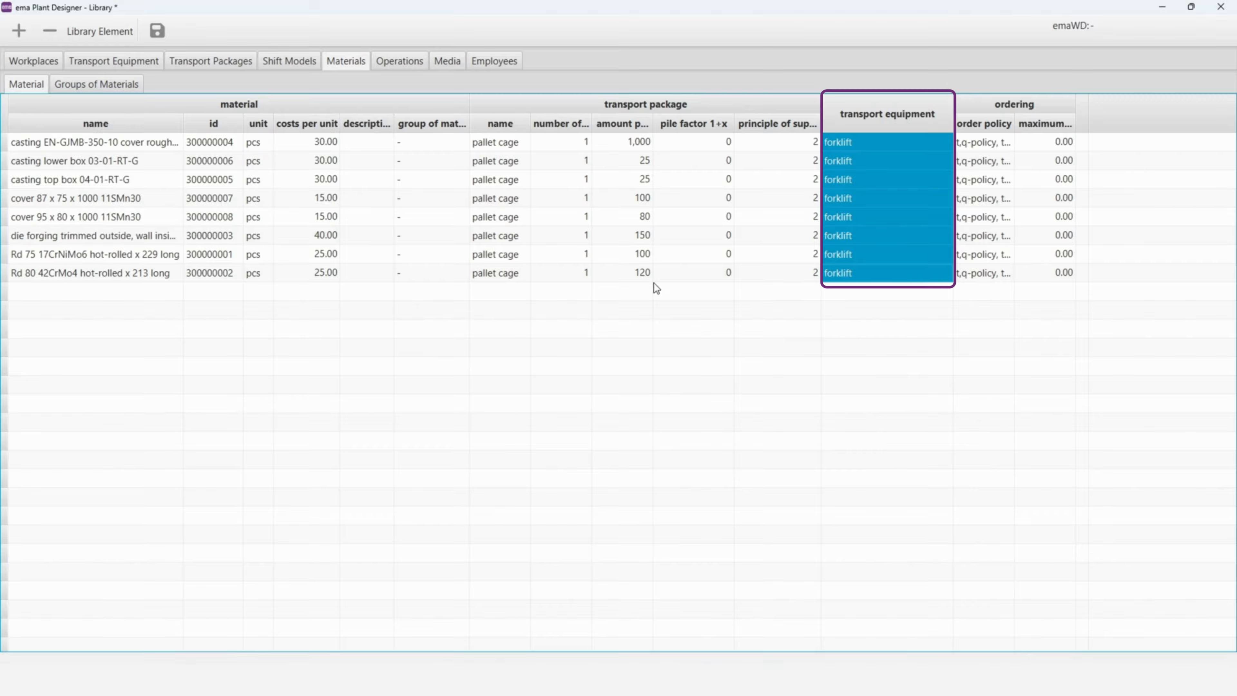
pyautogui.click(157, 31)
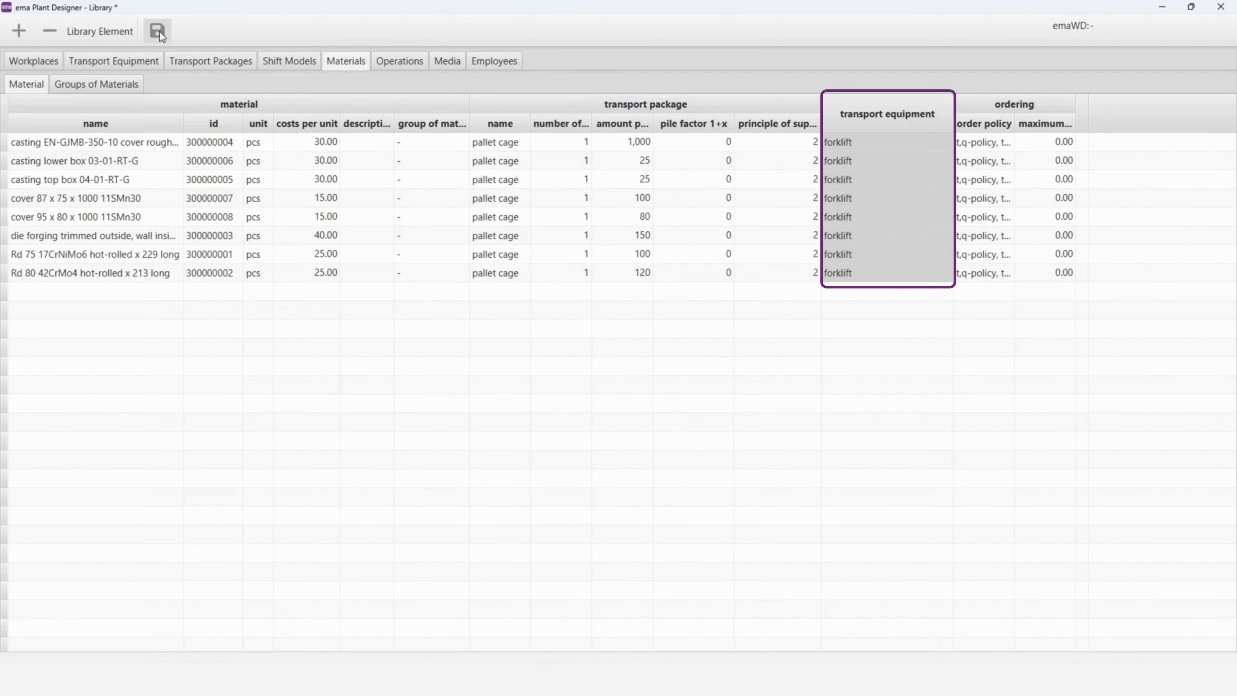
pyautogui.click(1221, 7)
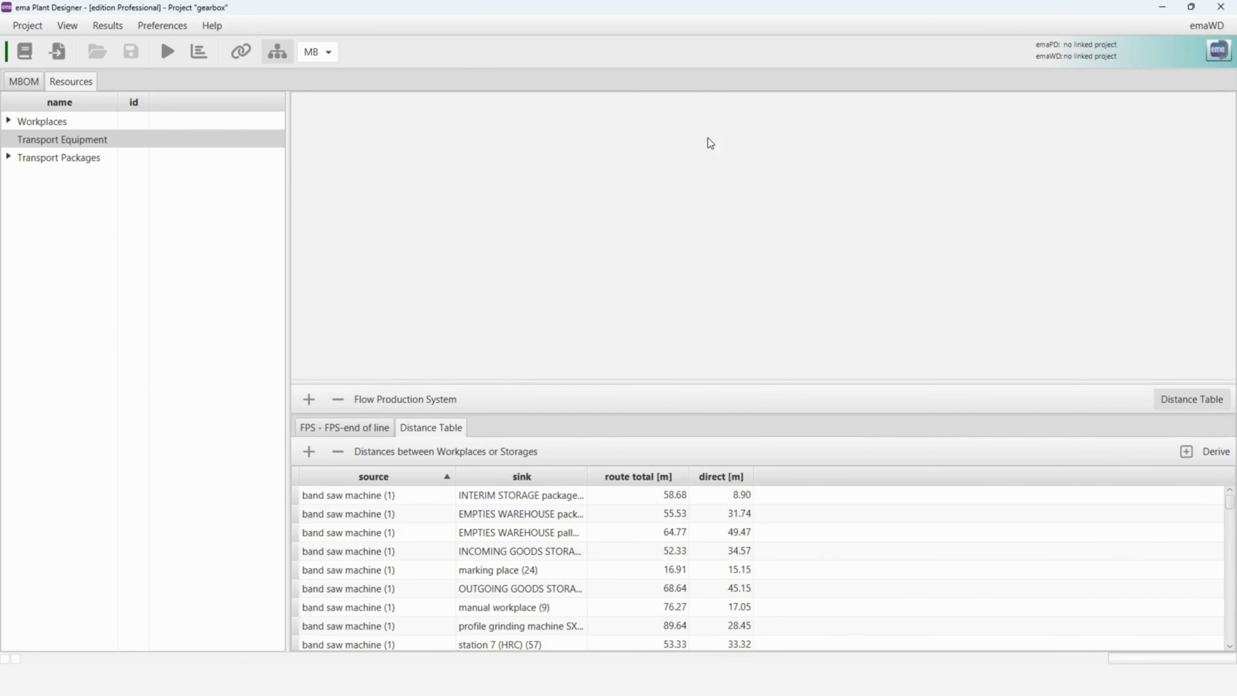
# - In gearbox L's work plan, assign the forklift as transport equipment to the station 7 (HRC) operation
pyautogui.click(38, 84)
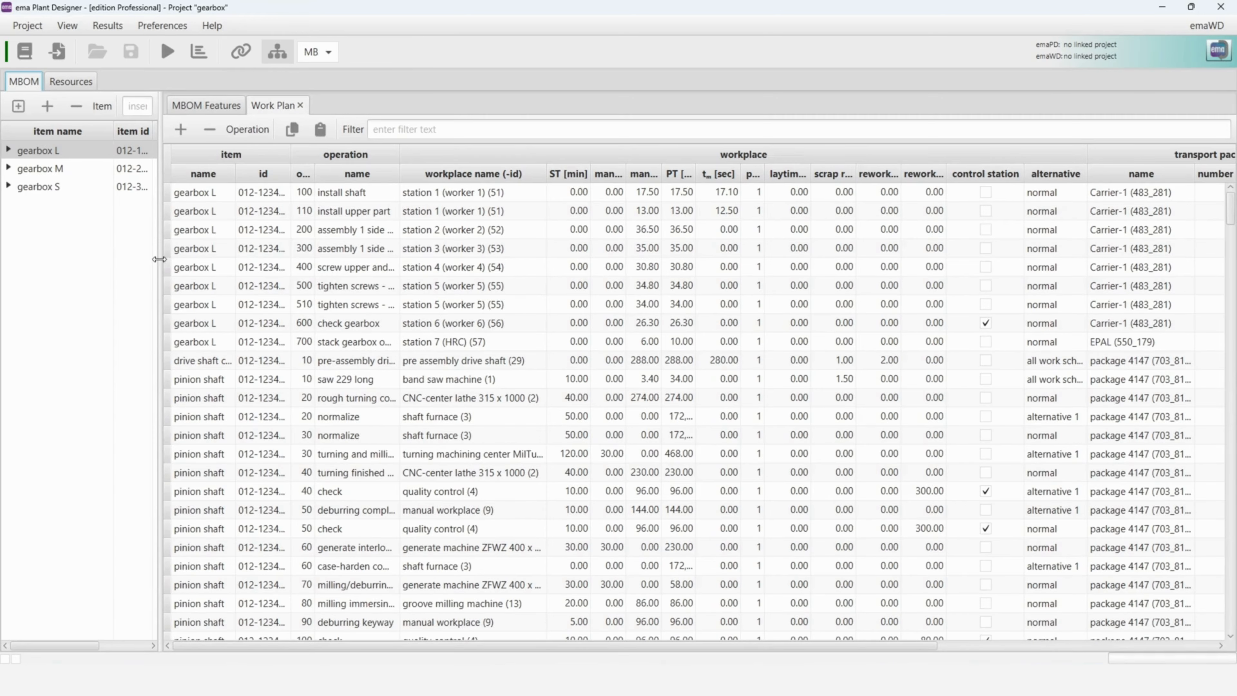
pyautogui.moveTo(718, 647); pyautogui.dragTo(890, 649)
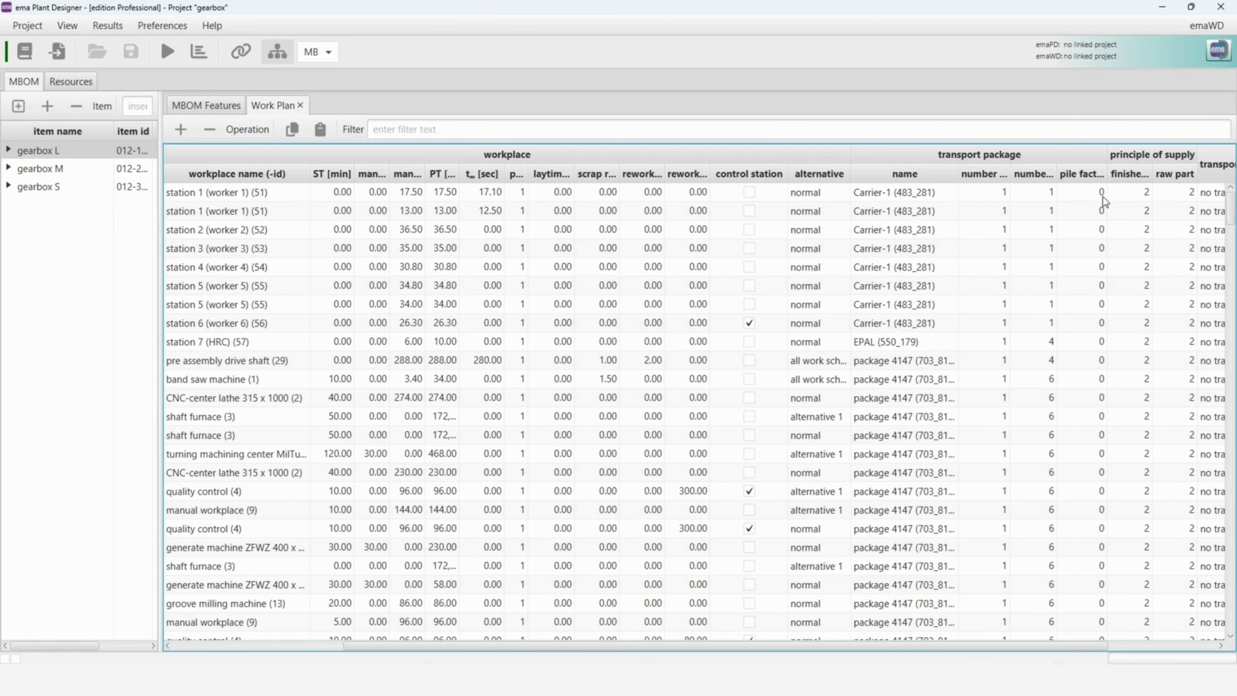
pyautogui.moveTo(1106, 154); pyautogui.dragTo(1086, 267)
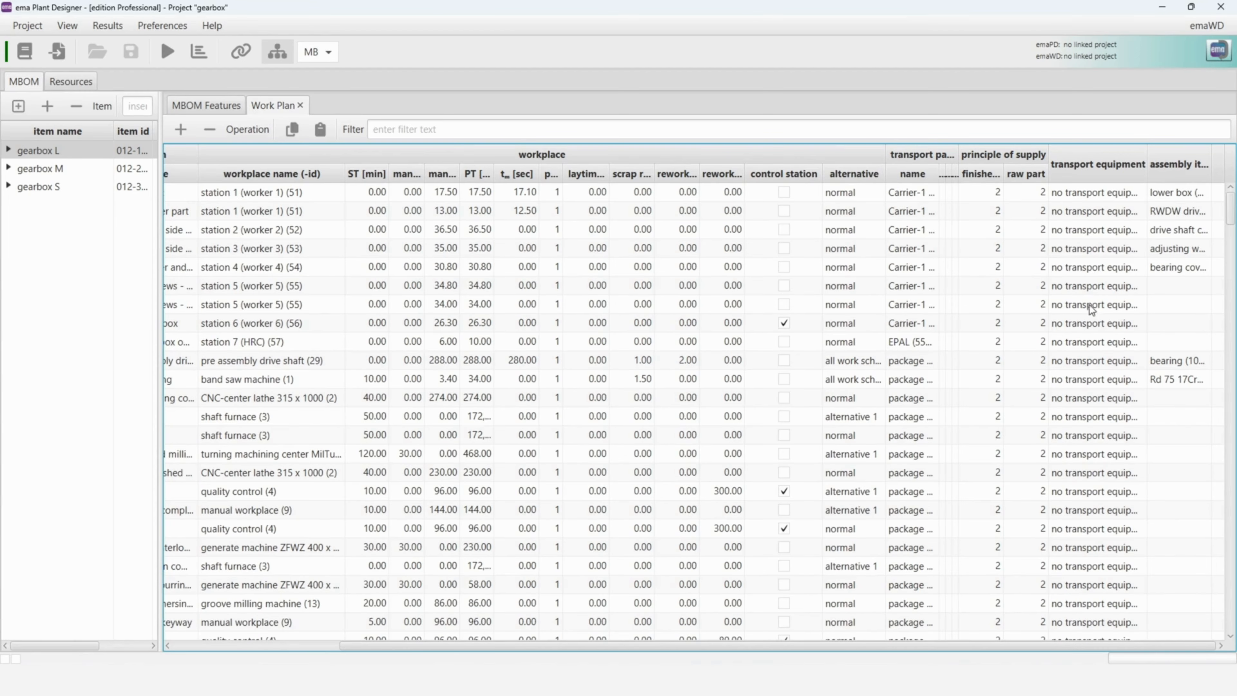
pyautogui.click(1094, 344)
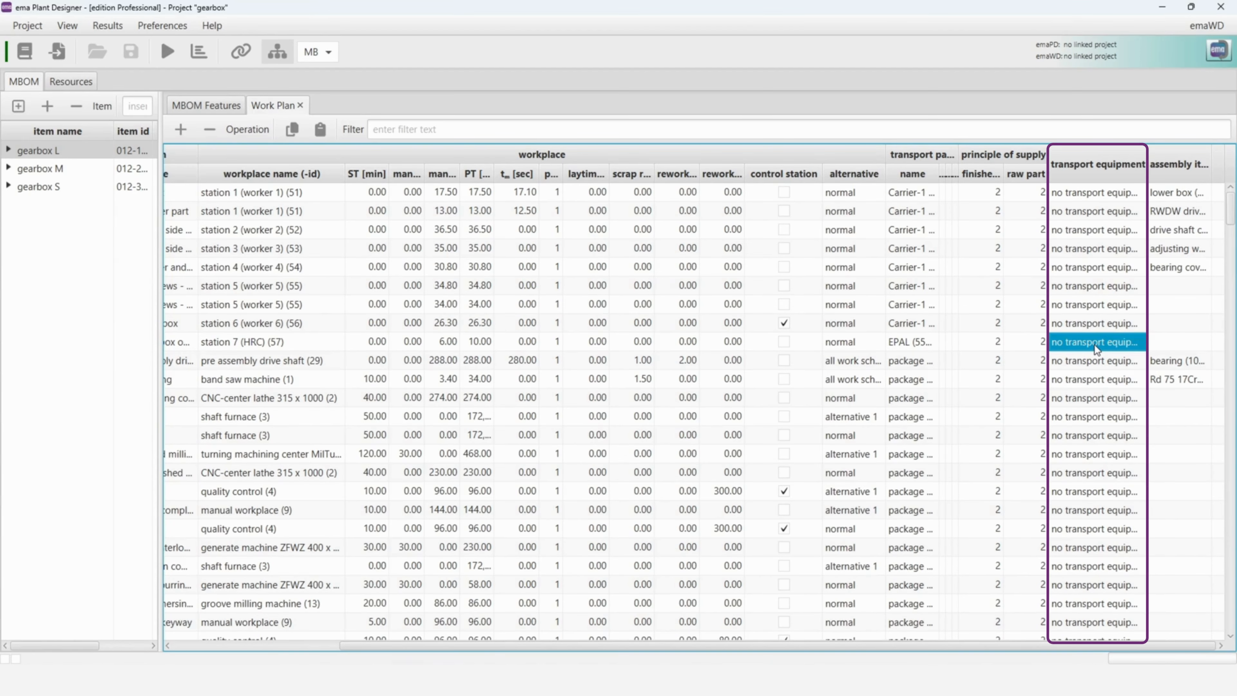
pyautogui.click(1095, 344)
pyautogui.click(1094, 345)
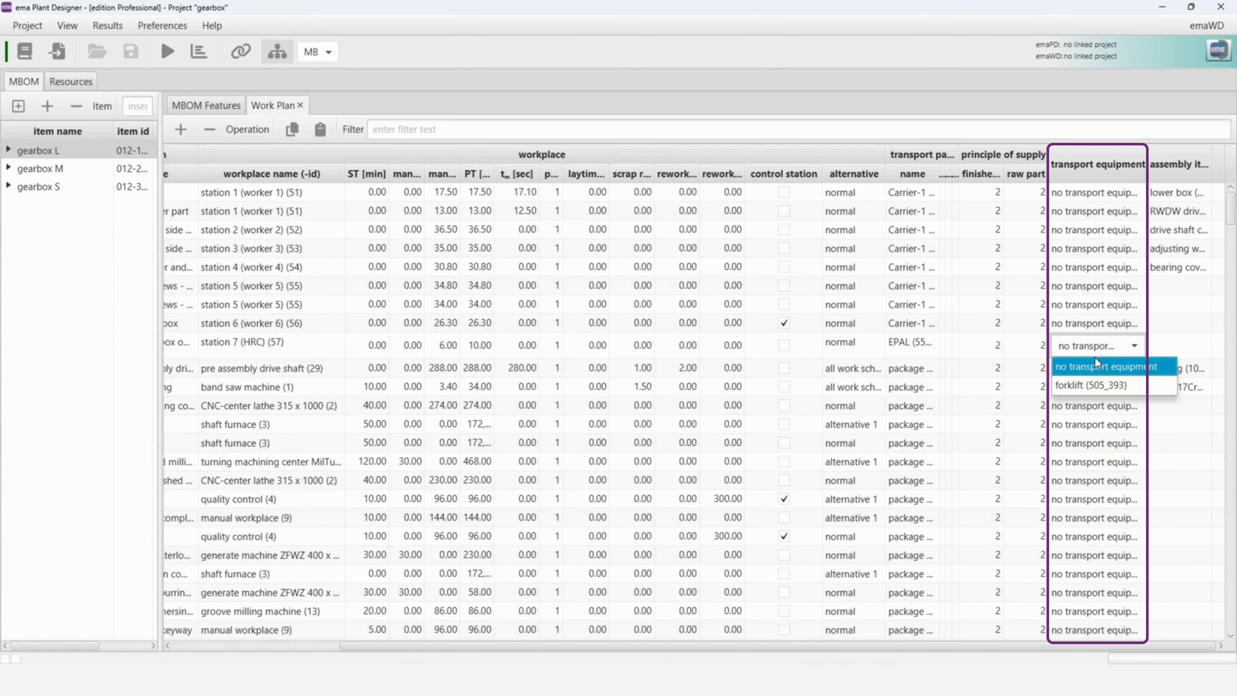
pyautogui.click(1098, 388)
# - Copy the forklift assignment to all operations below station 7 (HRC) in gearbox L's work plan
pyautogui.hotkey('ctrl', 'c')
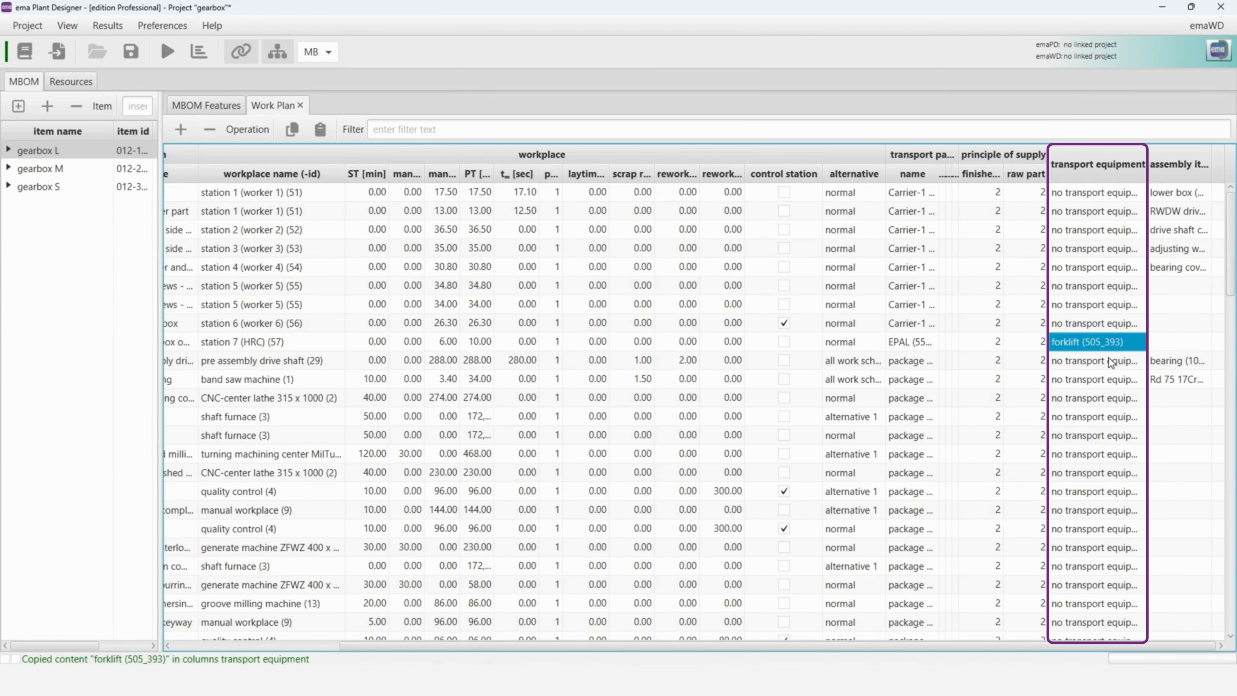
pyautogui.scroll(-15, 1106, 371)
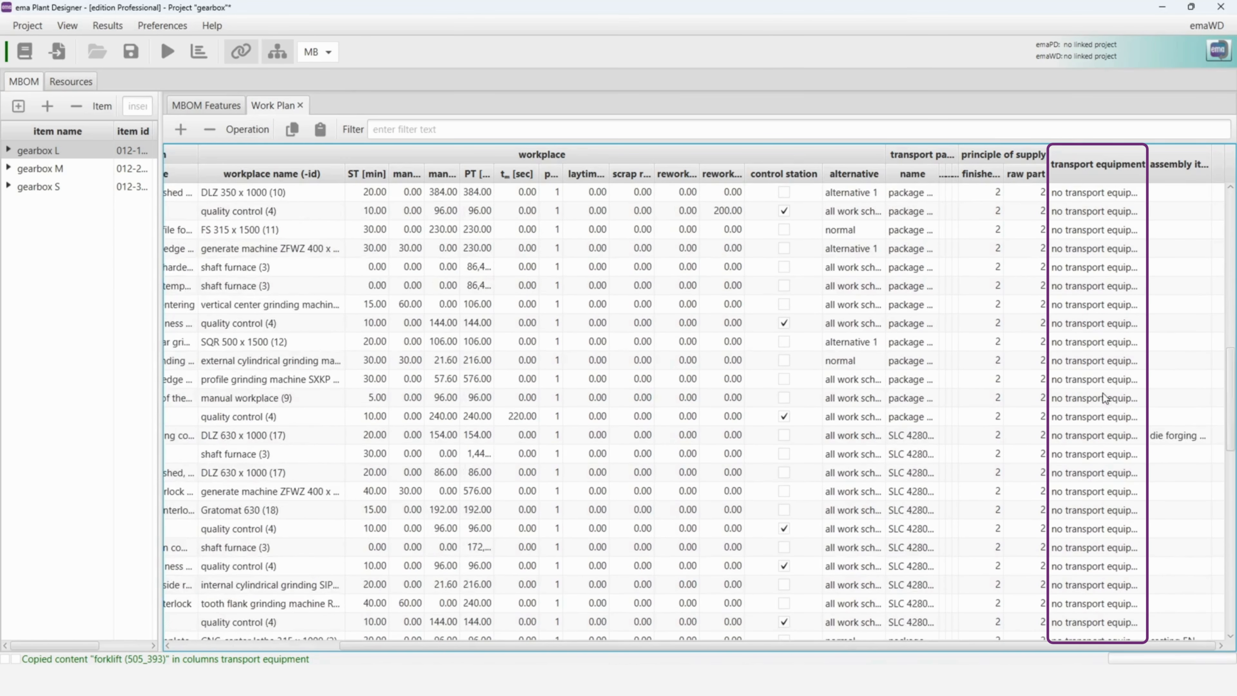
pyautogui.scroll(-5, 1102, 429)
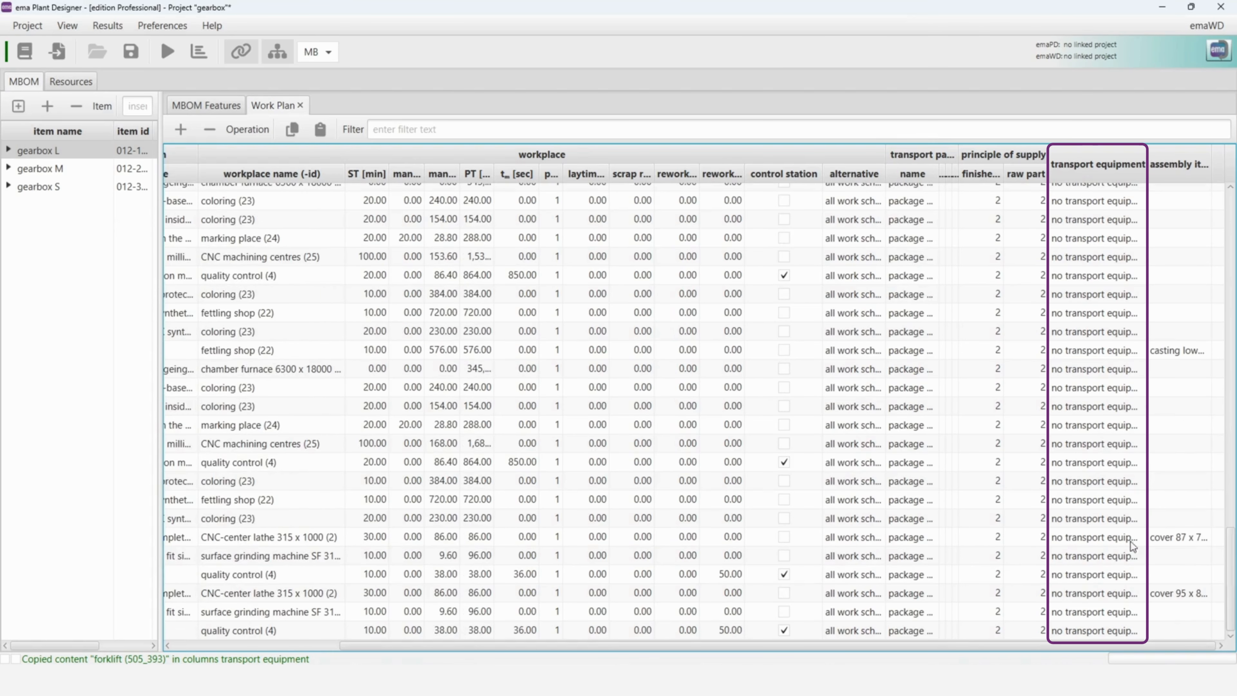
pyautogui.keyDown('shift'); pyautogui.click(1113, 629); pyautogui.keyUp('shift')
pyautogui.hotkey('ctrl', 'v')
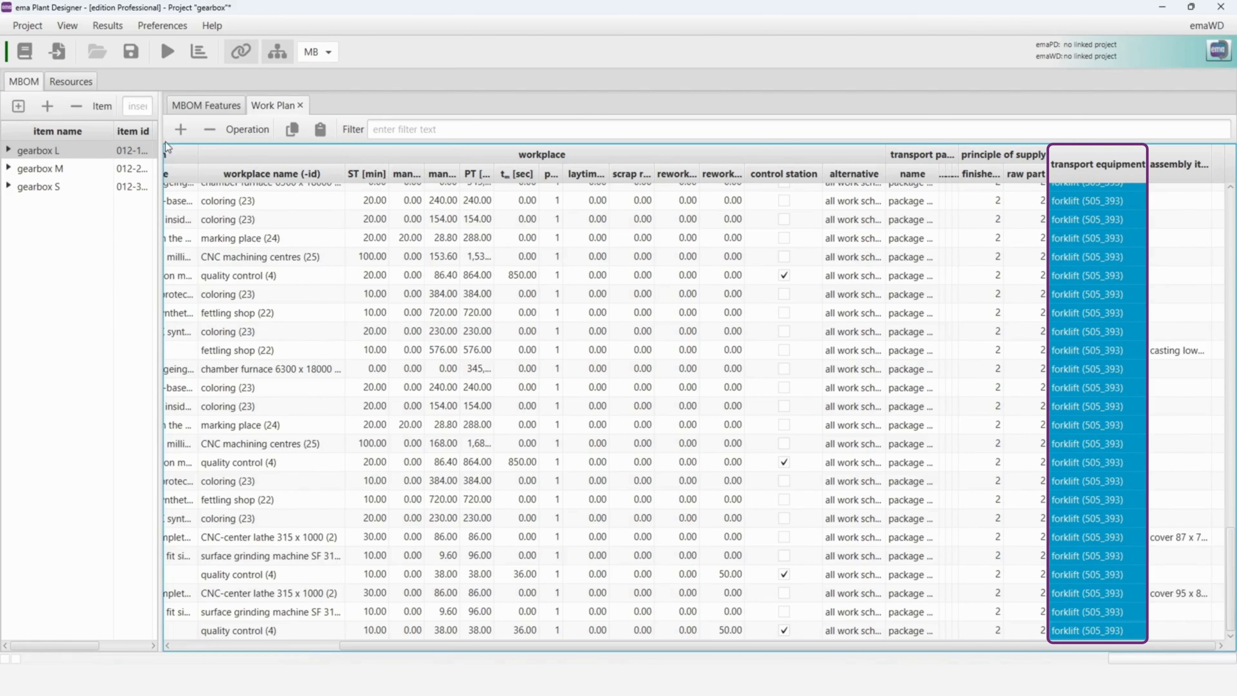
# - Paste the forklift assignment into gearbox M's work plan, from the station 7 (HRC) operation through the last operation
pyautogui.click(93, 168)
pyautogui.scroll(15, 1116, 329)
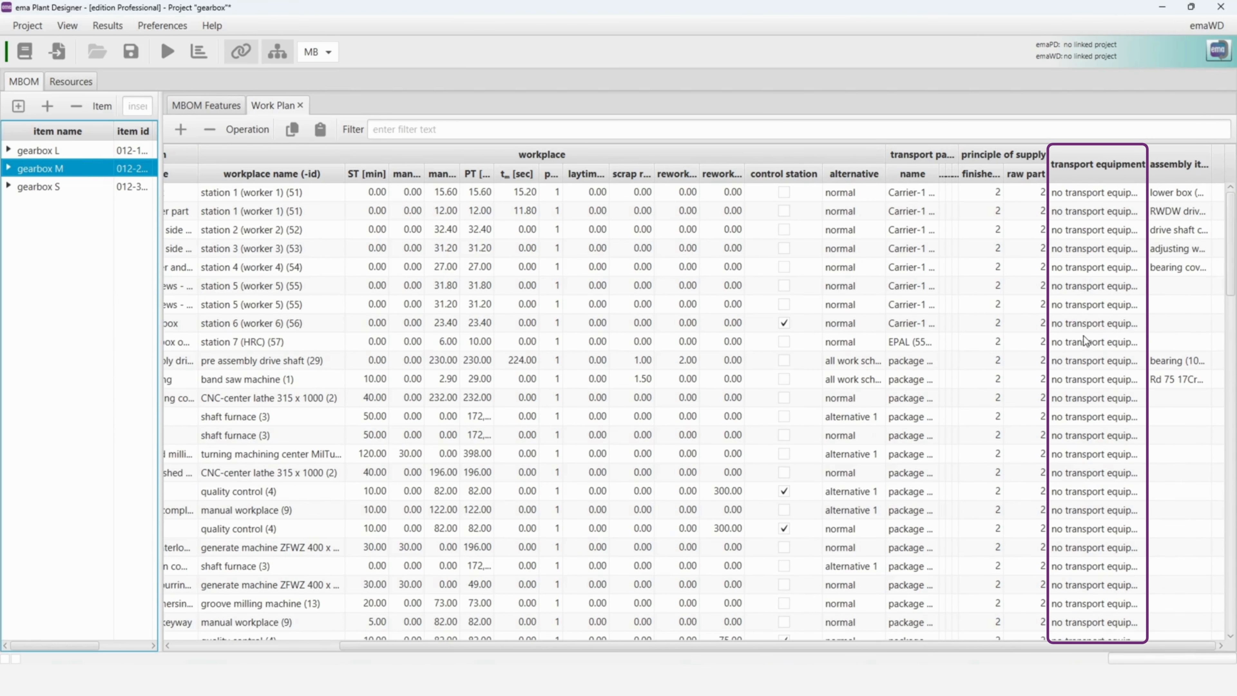
pyautogui.click(1084, 343)
pyautogui.hotkey('ctrl', 'v')
pyautogui.scroll(-20, 1083, 343)
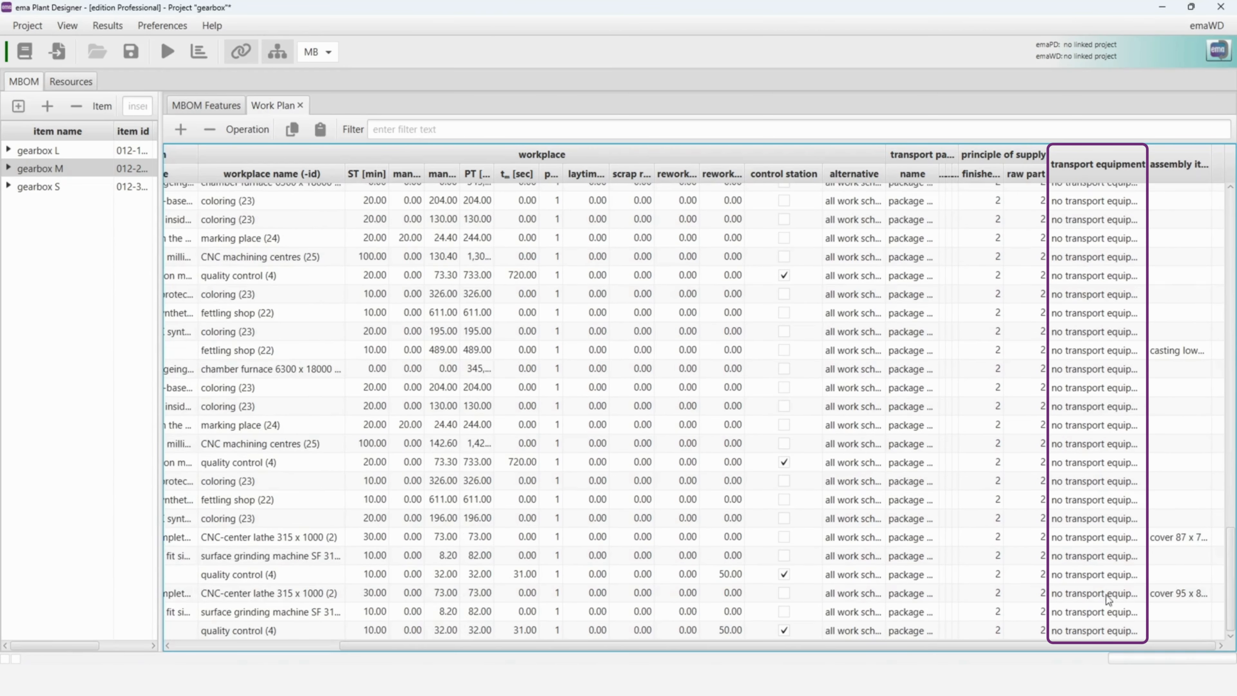
pyautogui.keyDown('shift'); pyautogui.click(1107, 631); pyautogui.keyUp('shift')
pyautogui.hotkey('ctrl', 'v')
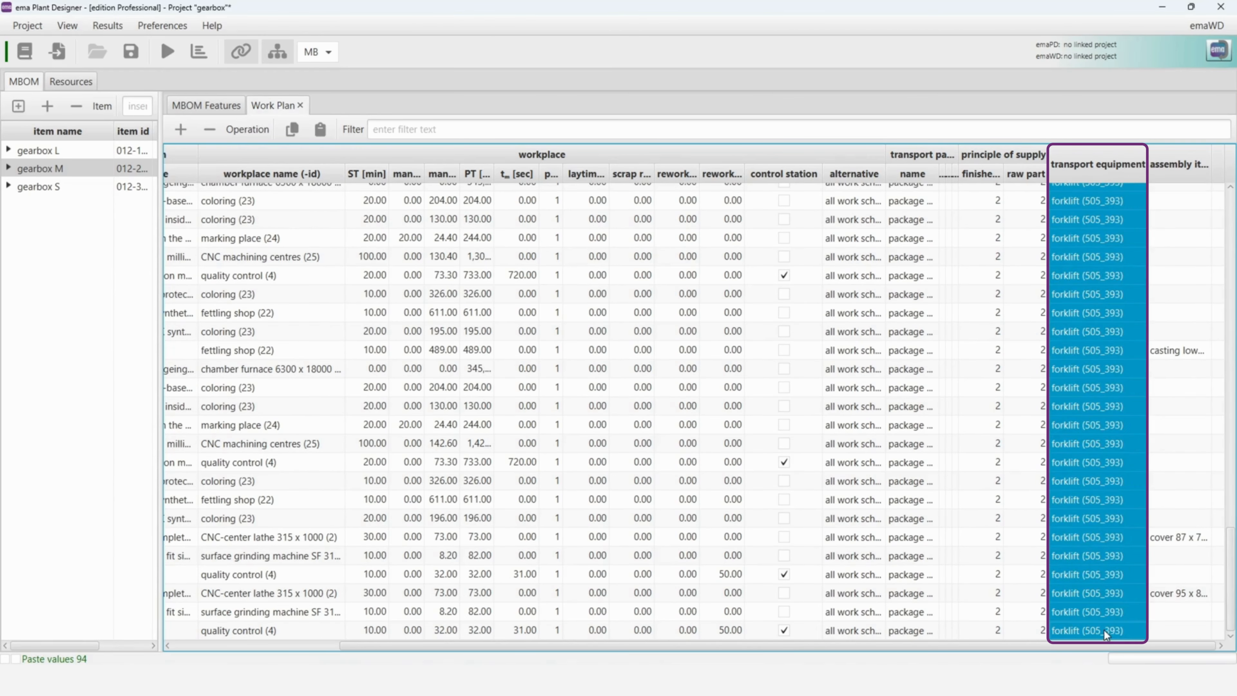
# - Paste the forklift assignment into gearbox S's work plan, from the station 7 (HRC) operation through the last operation
pyautogui.click(72, 187)
pyautogui.scroll(10, 1115, 322)
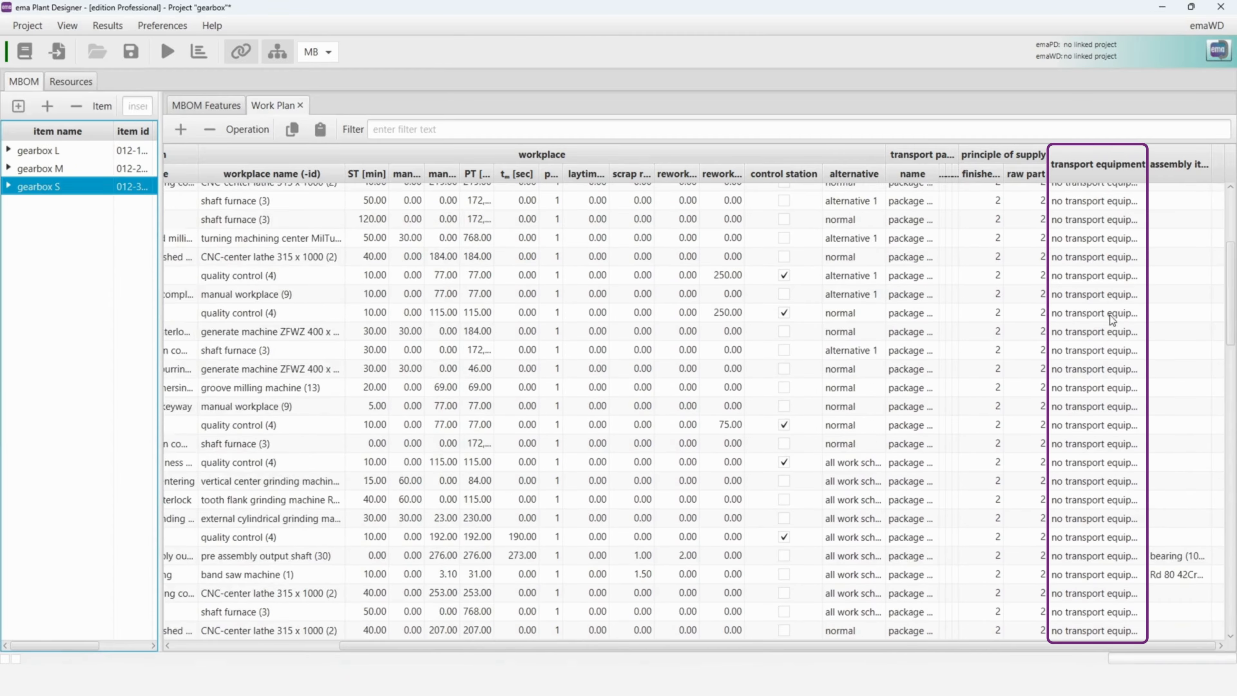
pyautogui.scroll(4, 1114, 319)
pyautogui.click(1074, 337)
pyautogui.write('forklift (505_393)')
pyautogui.scroll(-15, 1109, 345)
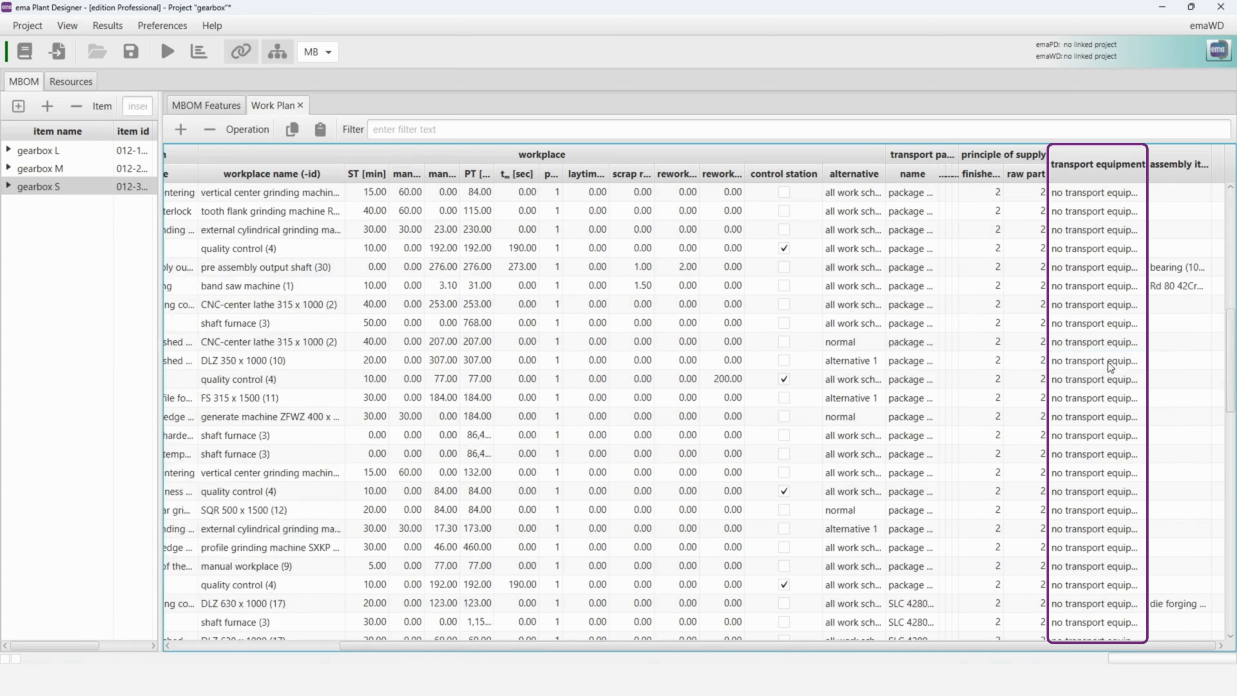
pyautogui.keyDown('shift'); pyautogui.click(1109, 629); pyautogui.keyUp('shift')
pyautogui.write('forklift (505_393)')
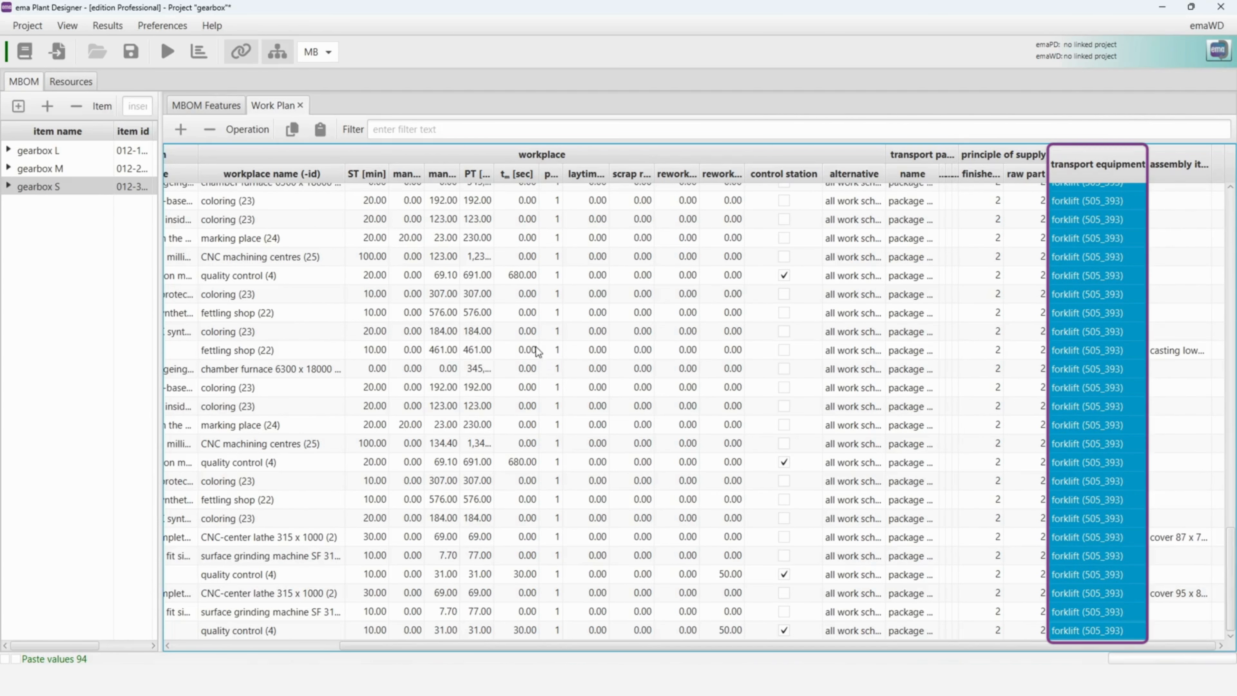
# - In the project resources, set the forklift's availability to 95 % and its MTTR to 1 hour
pyautogui.click(72, 84)
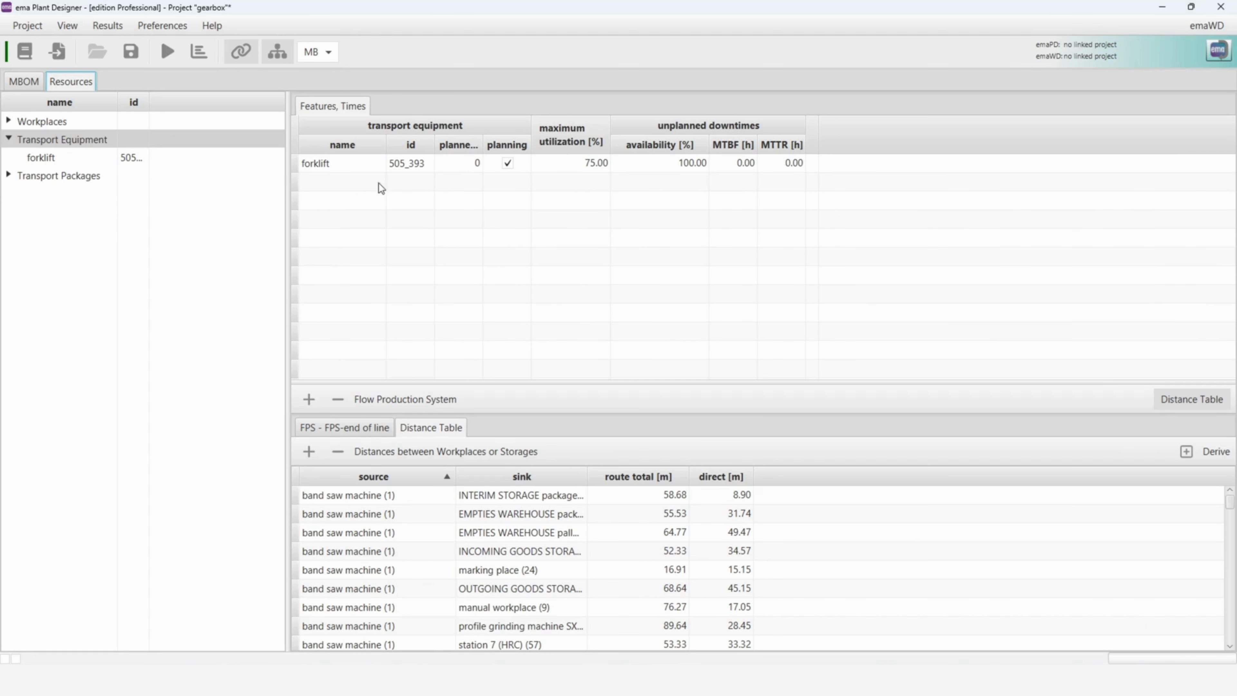
pyautogui.moveTo(483, 141); pyautogui.dragTo(539, 140)
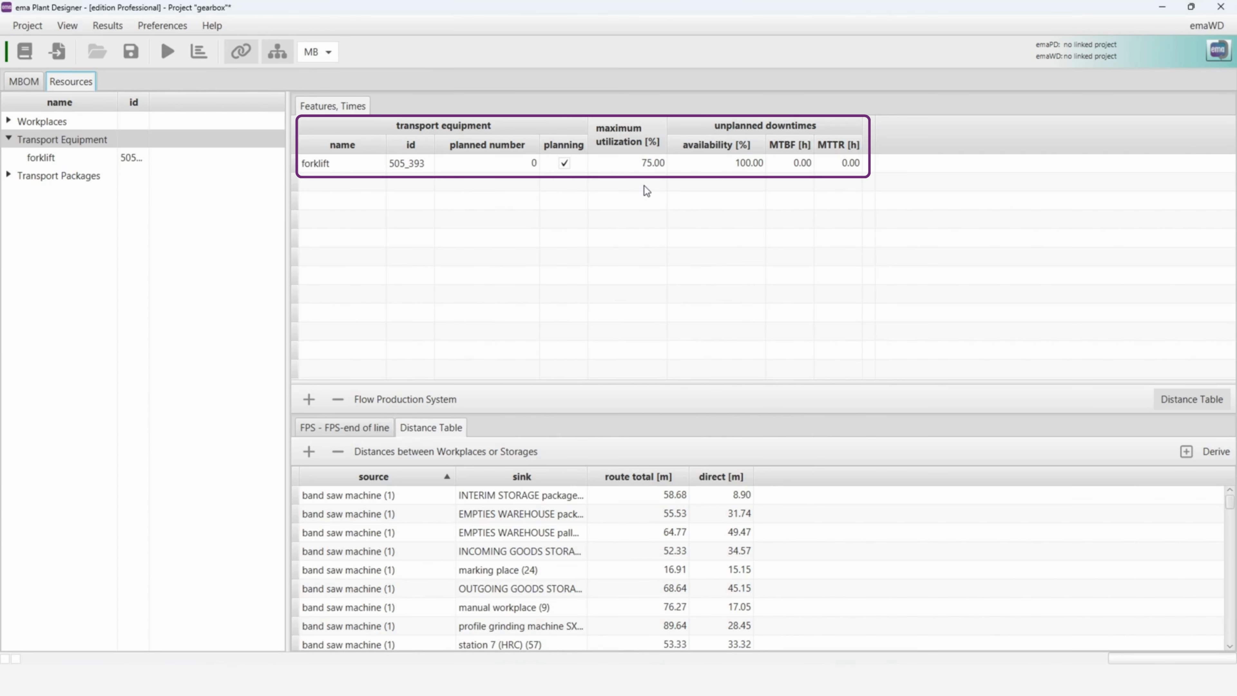
pyautogui.click(715, 168)
pyautogui.click(714, 168)
pyautogui.write('95')
pyautogui.press('Tab')
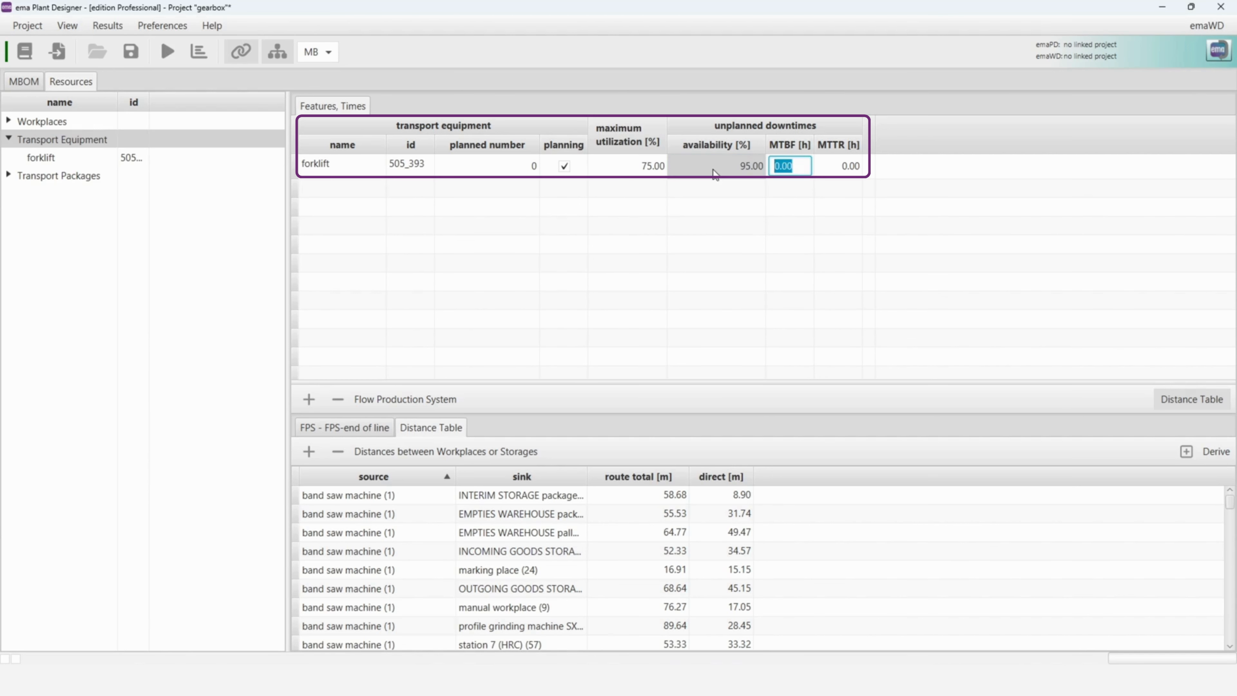
pyautogui.press('Tab')
pyautogui.write('1')
pyautogui.click(715, 173)
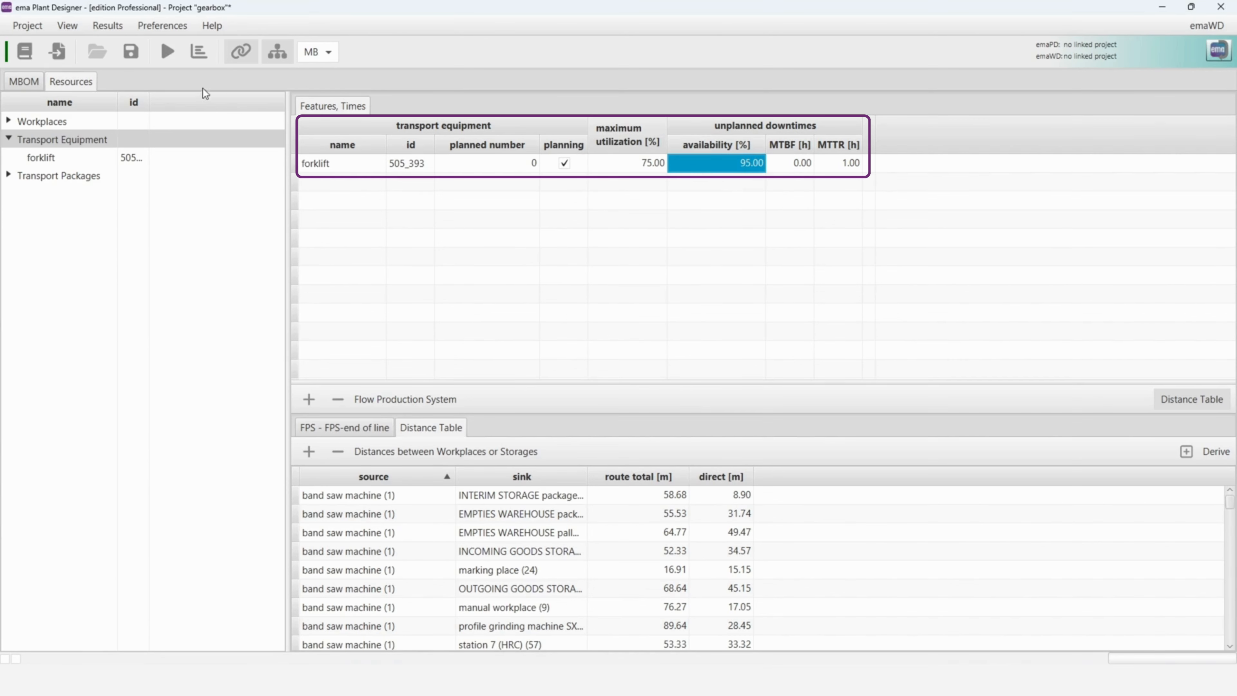
# - Save the project and run the calculation, opening result 9 for period 2027
pyautogui.click(131, 51)
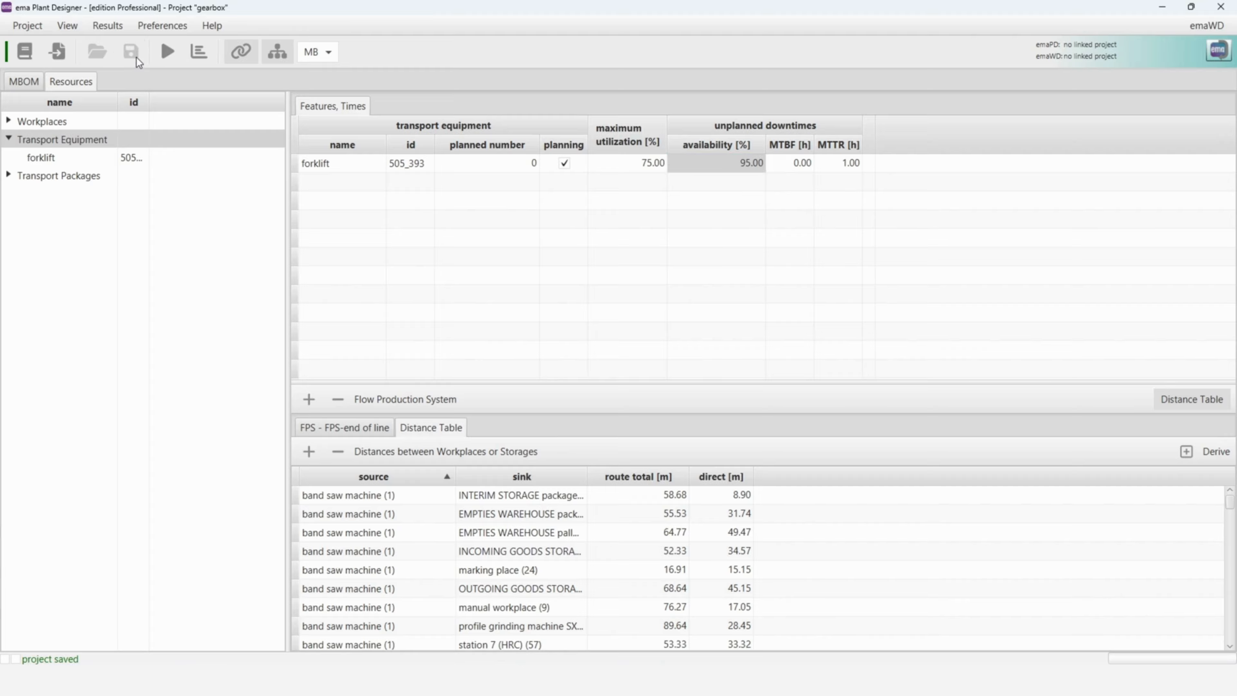
pyautogui.click(159, 57)
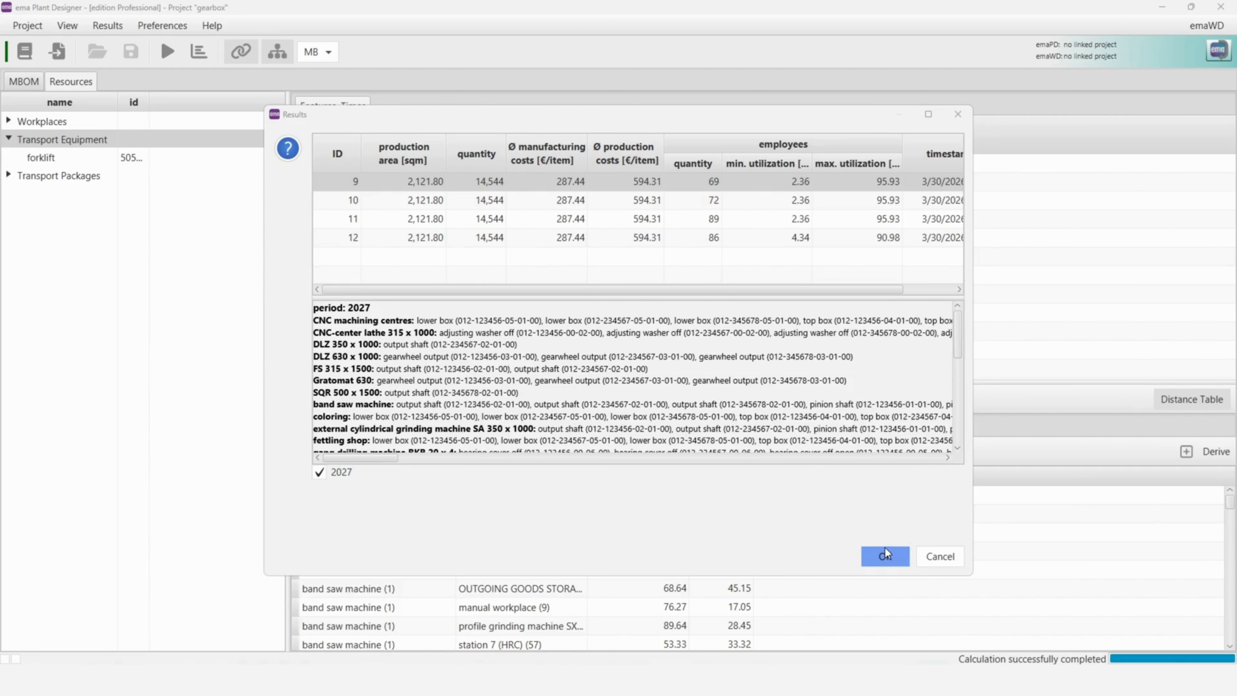
pyautogui.click(885, 556)
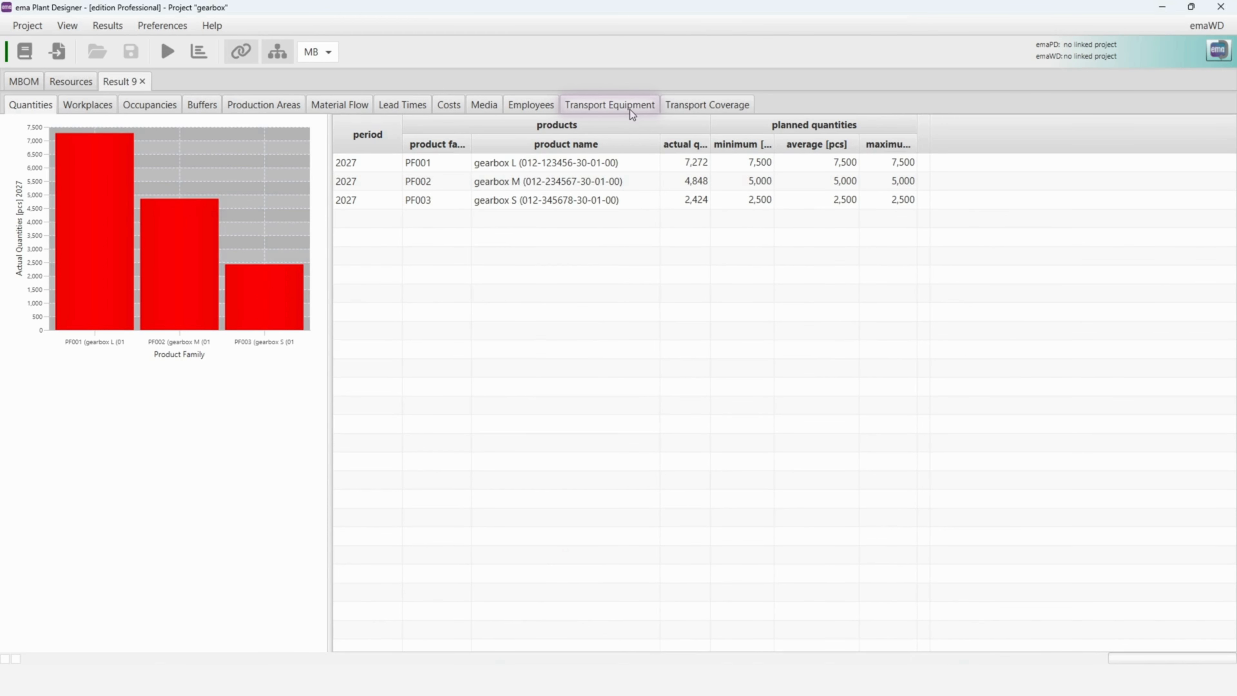
# - Examine the forklift's transport equipment results, including its dimensioned number, utilization, capacity, transport duration, waiting orders, full load transports and empty runs
pyautogui.click(644, 112)
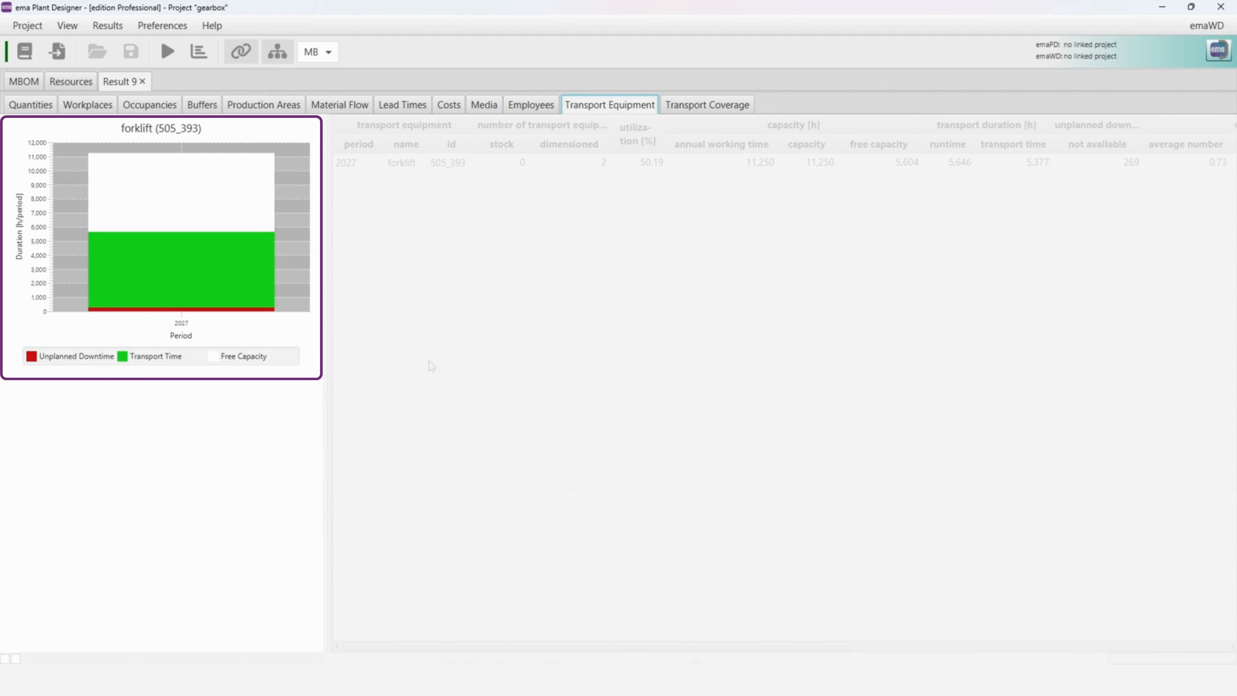
pyautogui.moveTo(325, 358); pyautogui.dragTo(16, 357)
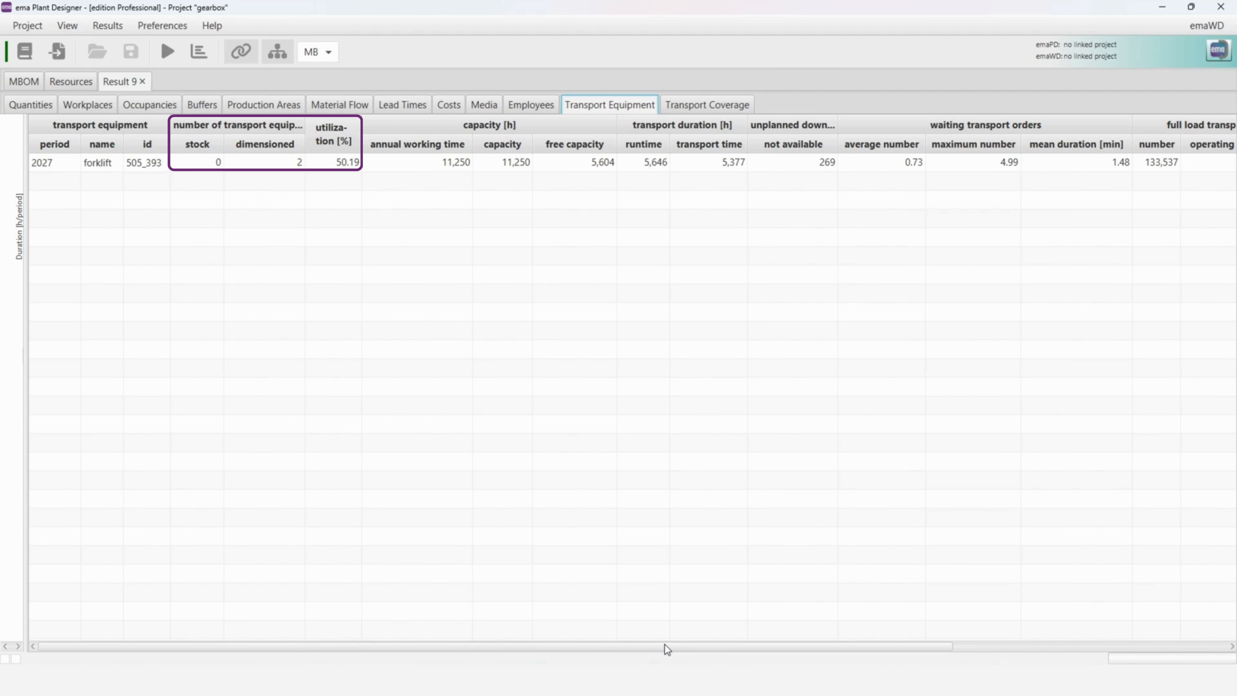
pyautogui.moveTo(666, 644); pyautogui.dragTo(896, 643)
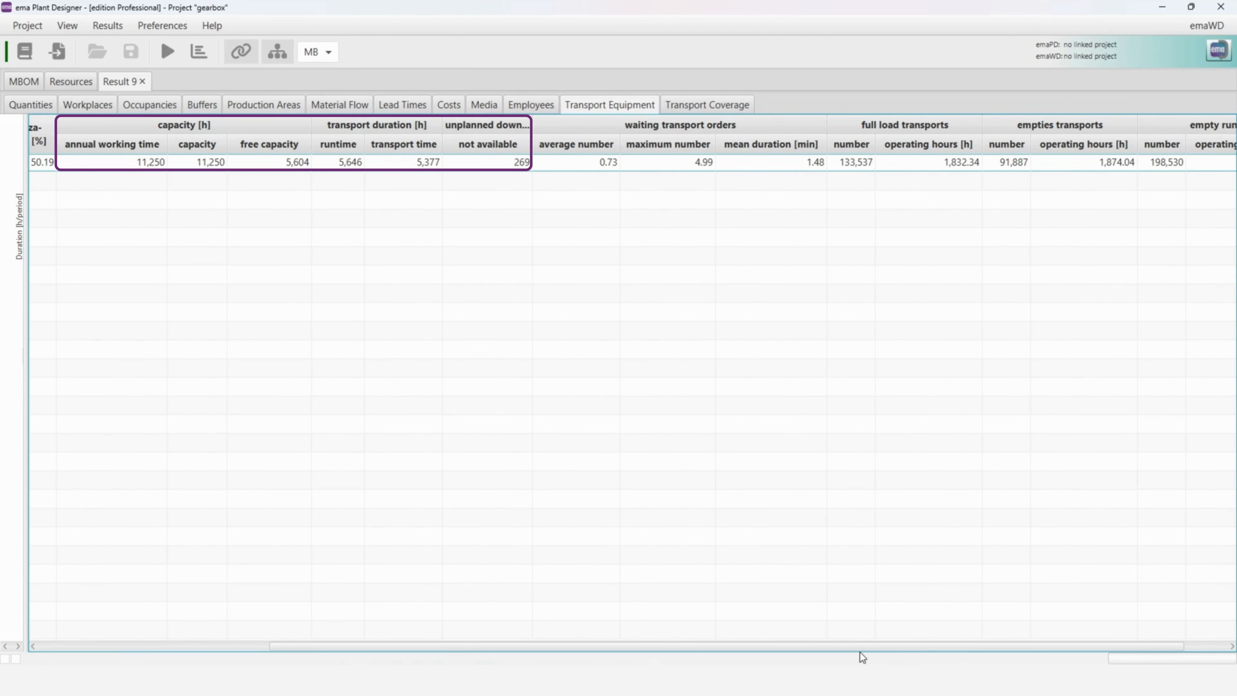
pyautogui.moveTo(861, 649); pyautogui.dragTo(939, 650)
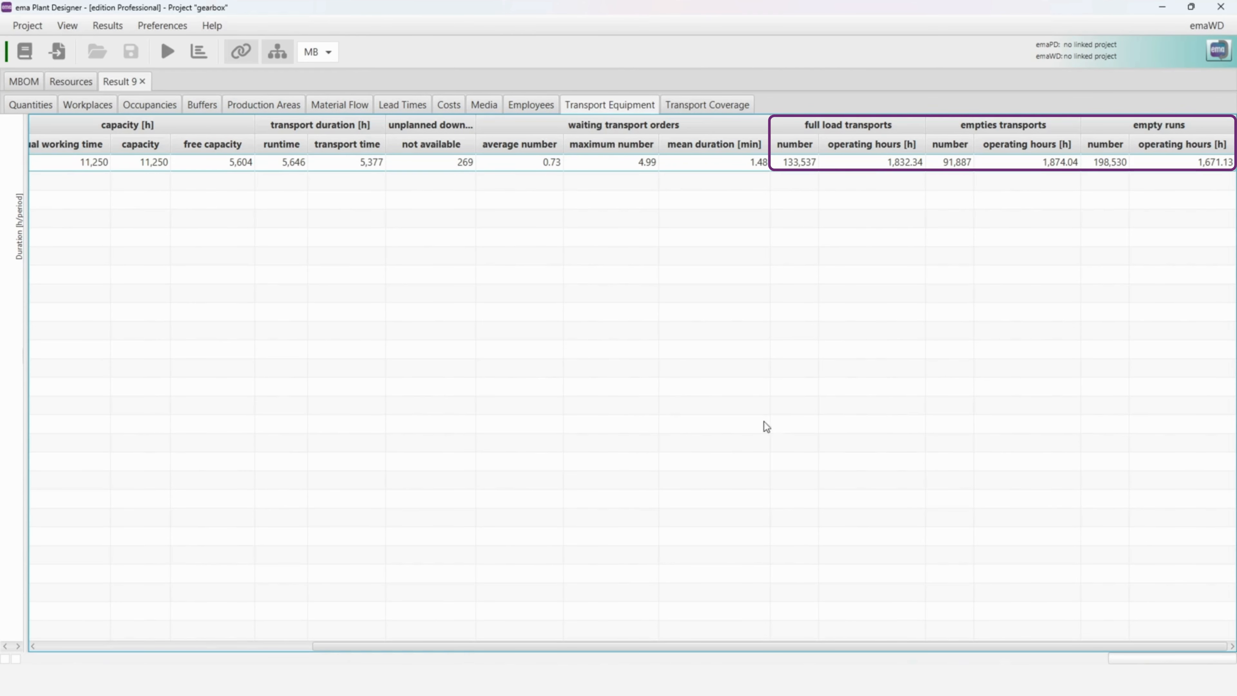
# - Sort the transport coverage results by delays in descending order and examine the entry with the most delays
pyautogui.click(713, 106)
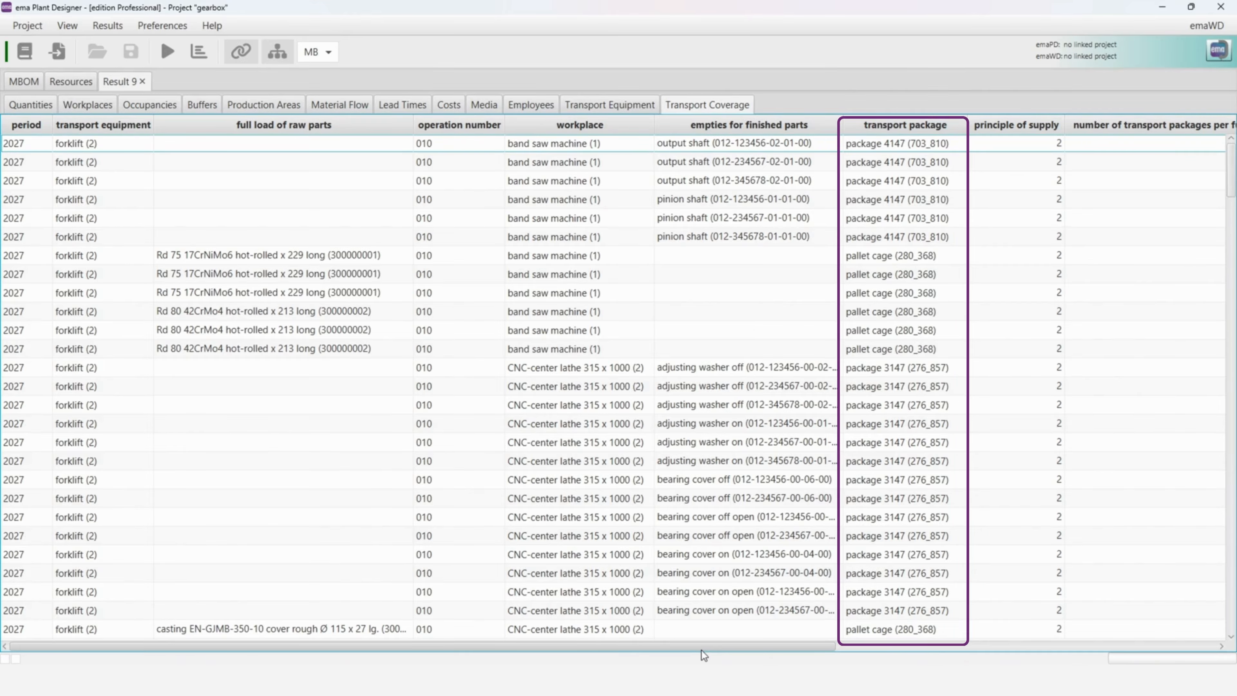
pyautogui.moveTo(702, 650); pyautogui.dragTo(1153, 653)
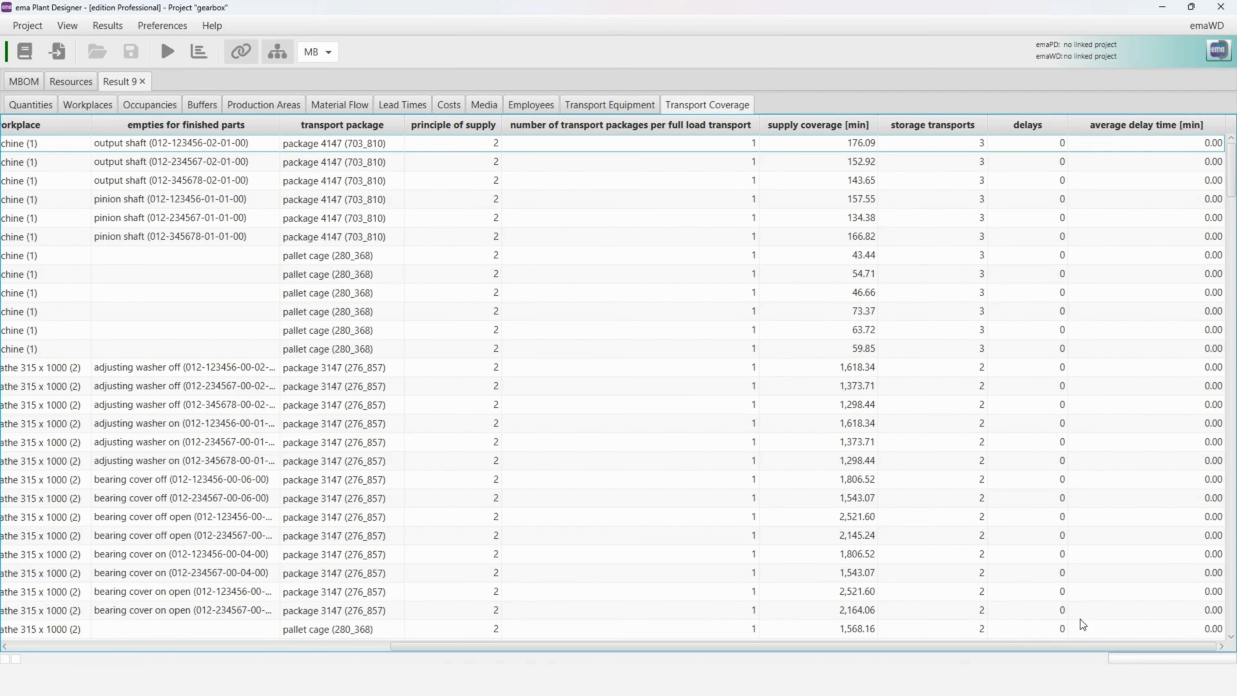
pyautogui.click(1061, 128)
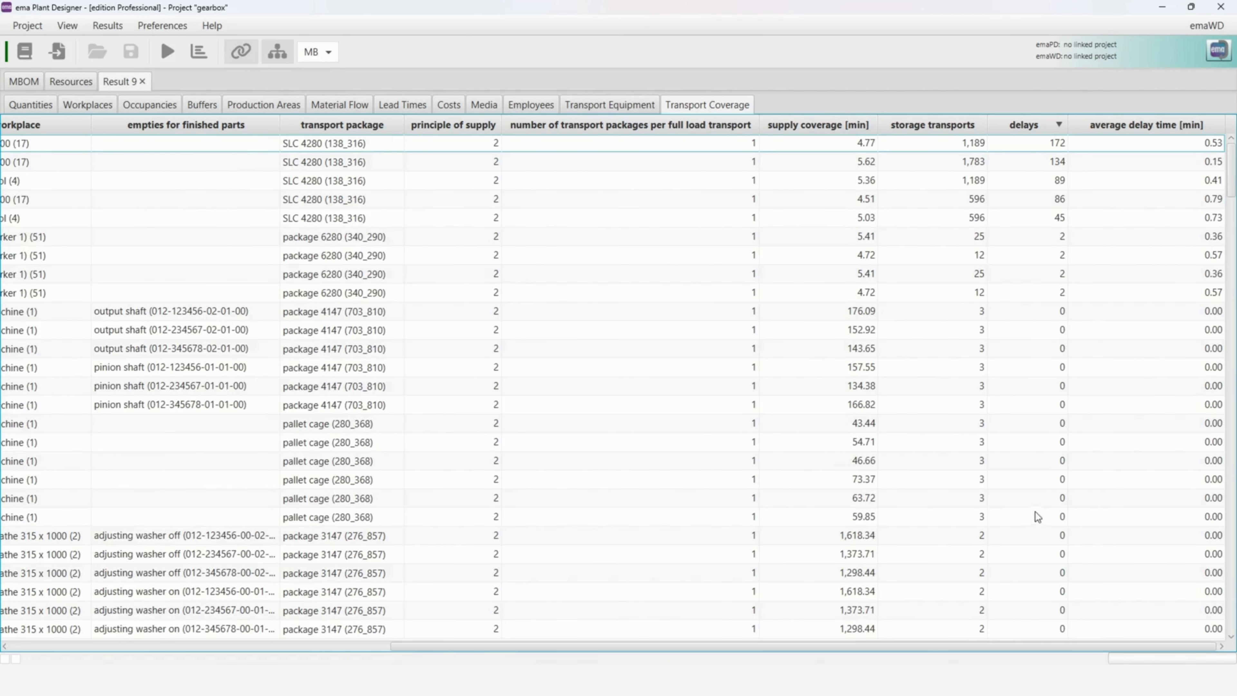
pyautogui.moveTo(904, 648); pyautogui.dragTo(560, 629)
pyautogui.click(429, 143)
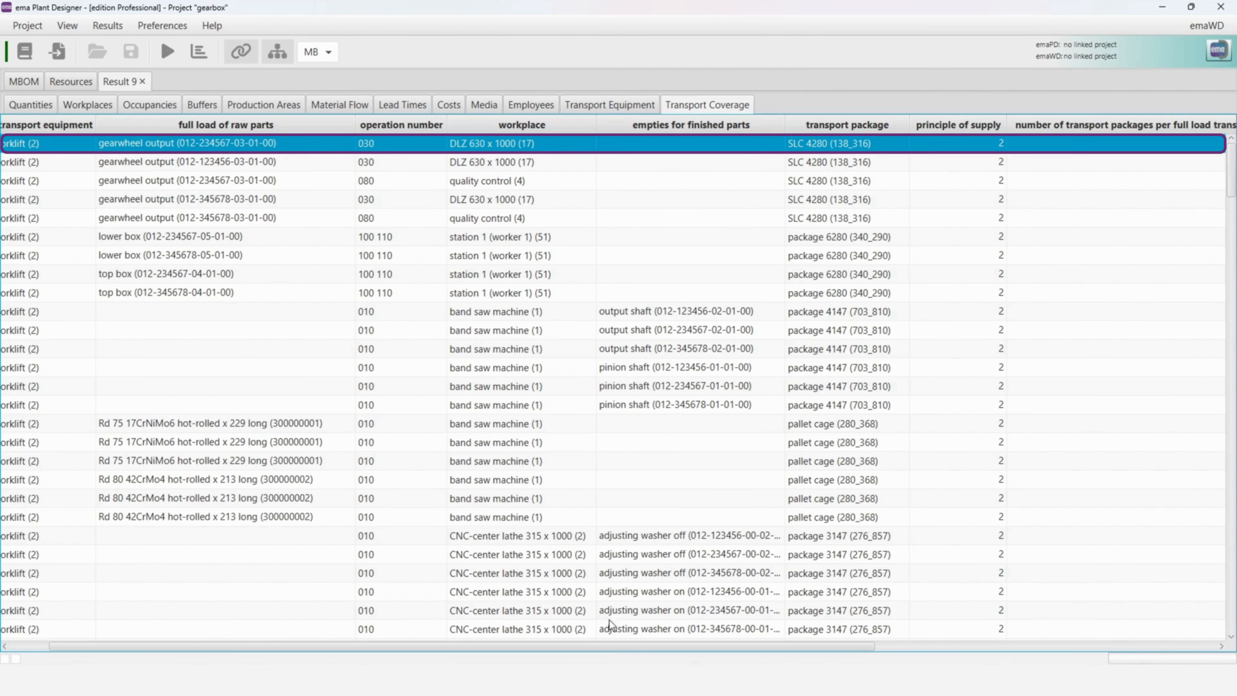
pyautogui.moveTo(615, 648); pyautogui.dragTo(966, 650)
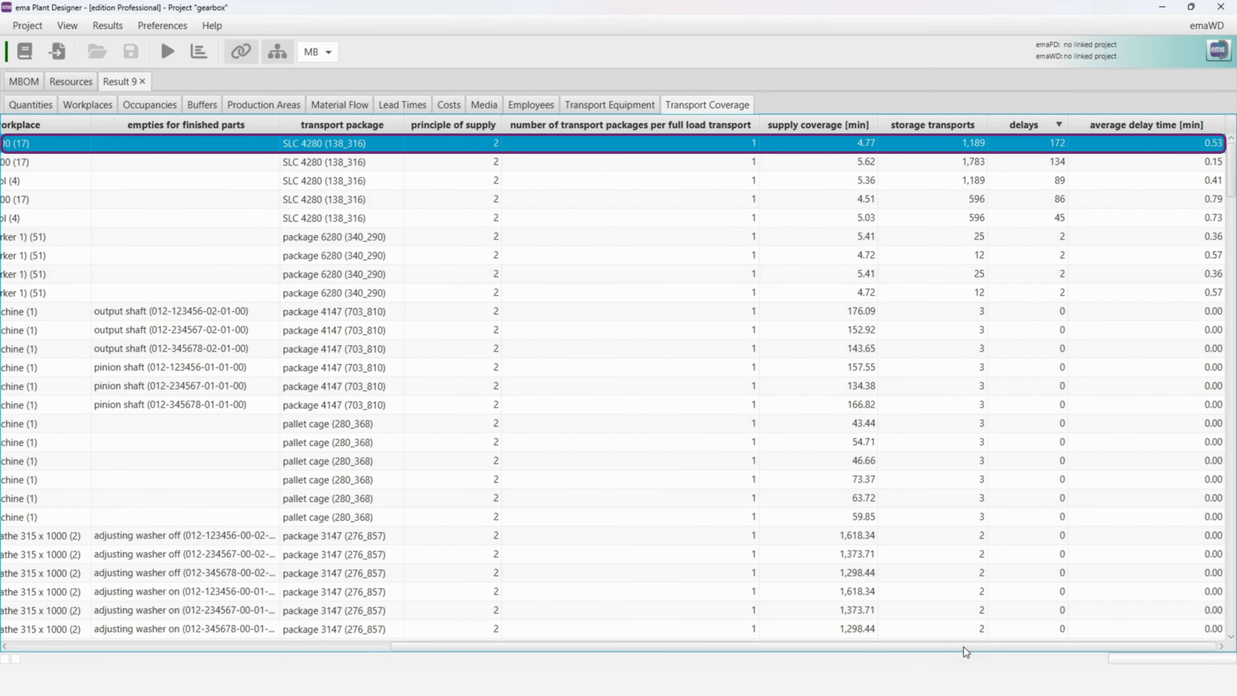